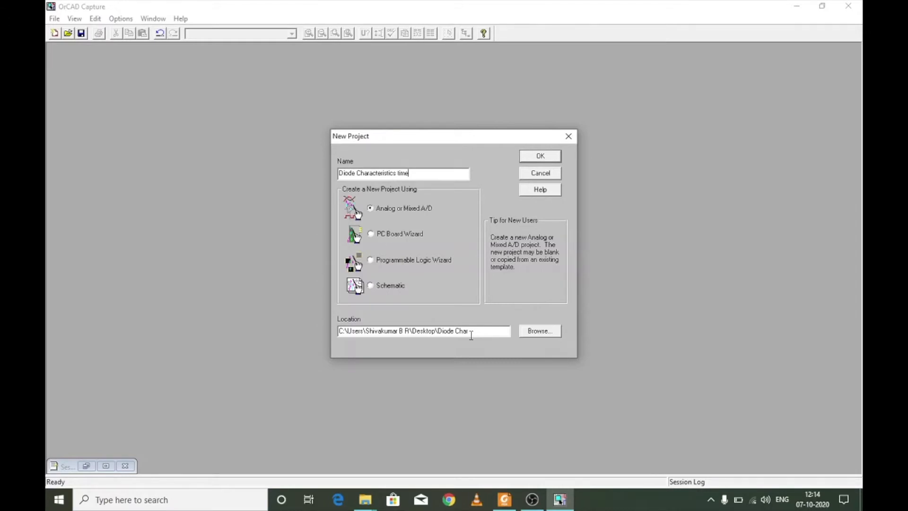
Create the Analog or Mixed A/D project "Diode Characteristics time" as a blank project.
{"action": "left_click", "coordinate": [551, 157]}
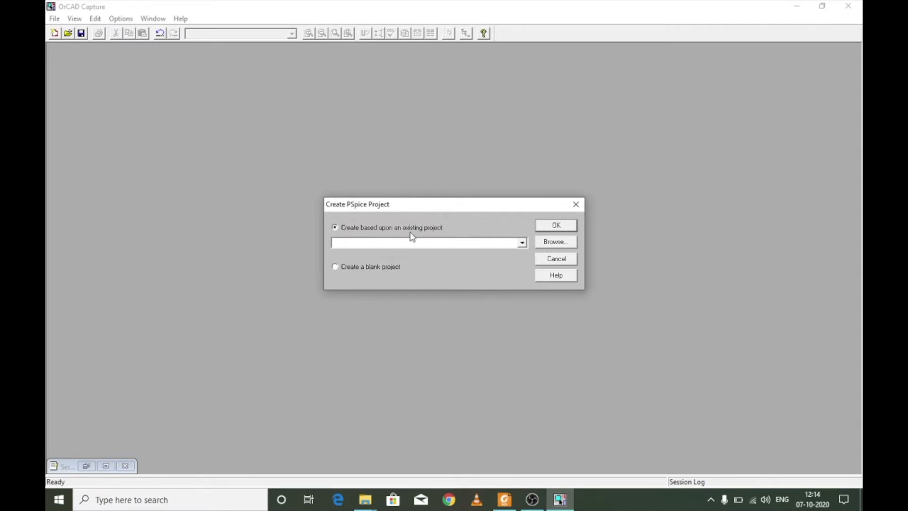
{"action": "left_click", "coordinate": [521, 243]}
{"action": "left_click", "coordinate": [521, 243]}
{"action": "left_click", "coordinate": [375, 268]}
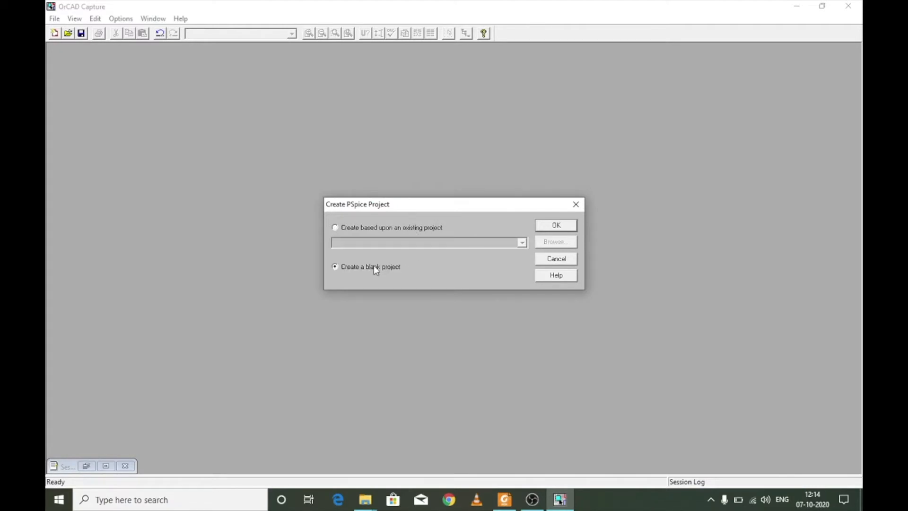
{"action": "left_click", "coordinate": [556, 225]}
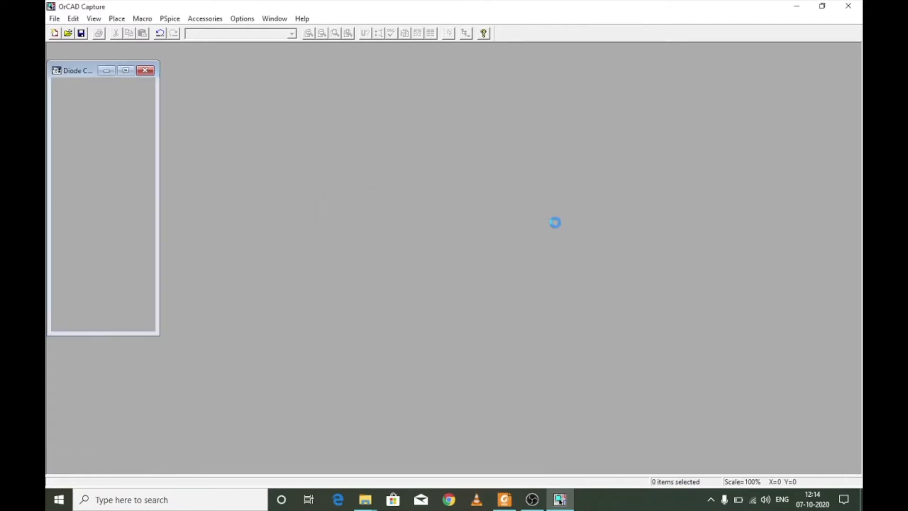
Position the schematic page window beside the project window and enlarge it to the full workspace height.
{"action": "left_click_drag", "start_coordinate": [292, 100], "coordinate": [376, 69]}
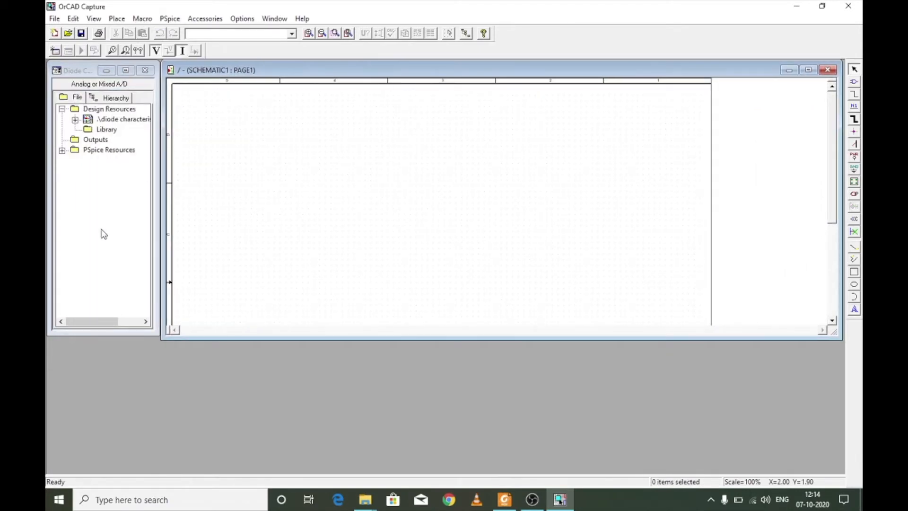
{"action": "left_click_drag", "start_coordinate": [237, 340], "coordinate": [230, 471]}
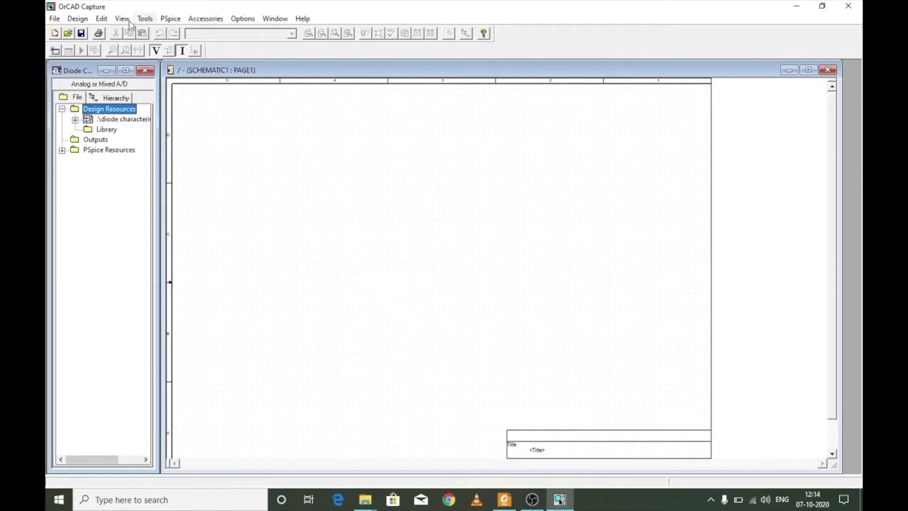
{"action": "left_click", "coordinate": [371, 206]}
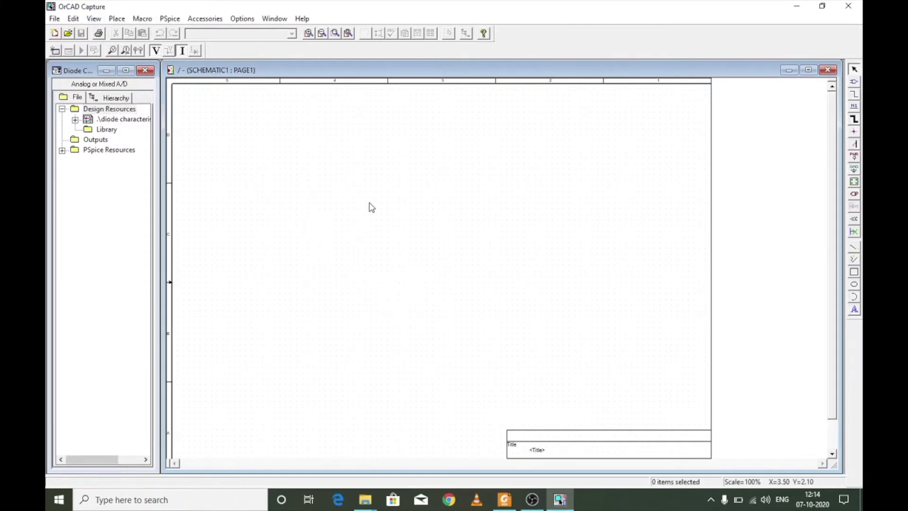
Place a D1N4002 diode from the EVAL library in the upper middle of the schematic page.
{"action": "left_click", "coordinate": [120, 21]}
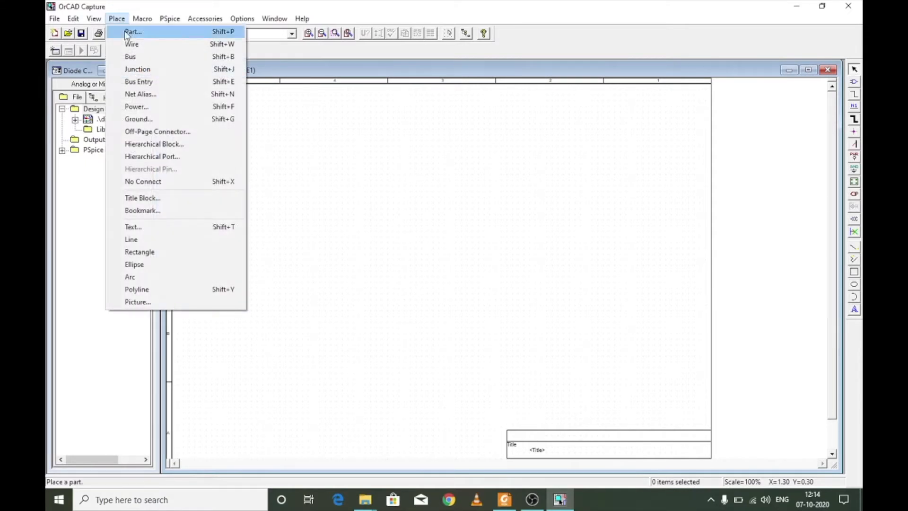
{"action": "left_click", "coordinate": [124, 30]}
{"action": "type", "text": "d1n4002"}
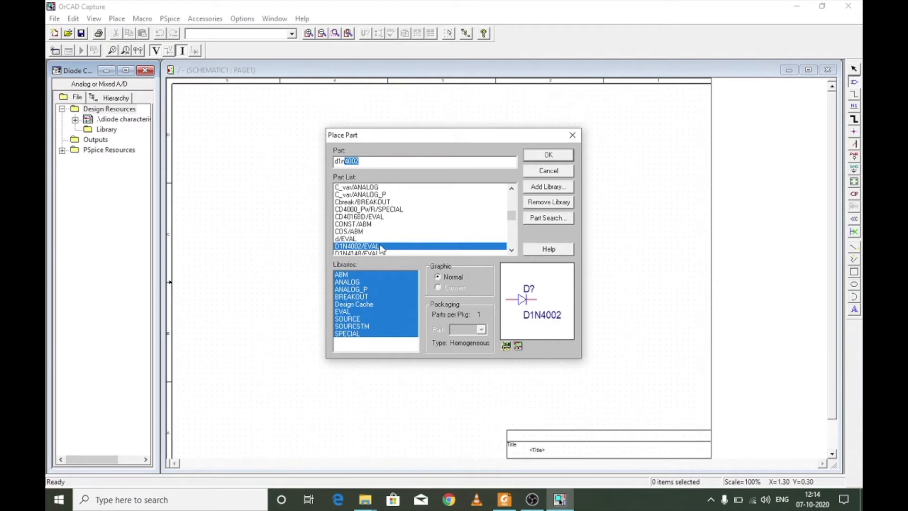
{"action": "double_click", "coordinate": [383, 246]}
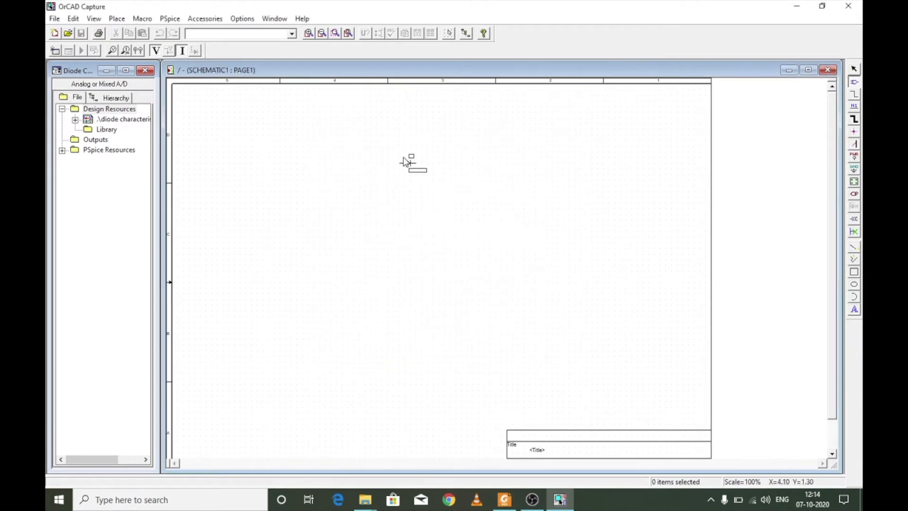
{"action": "left_click", "coordinate": [402, 163]}
{"action": "key", "text": "Escape"}
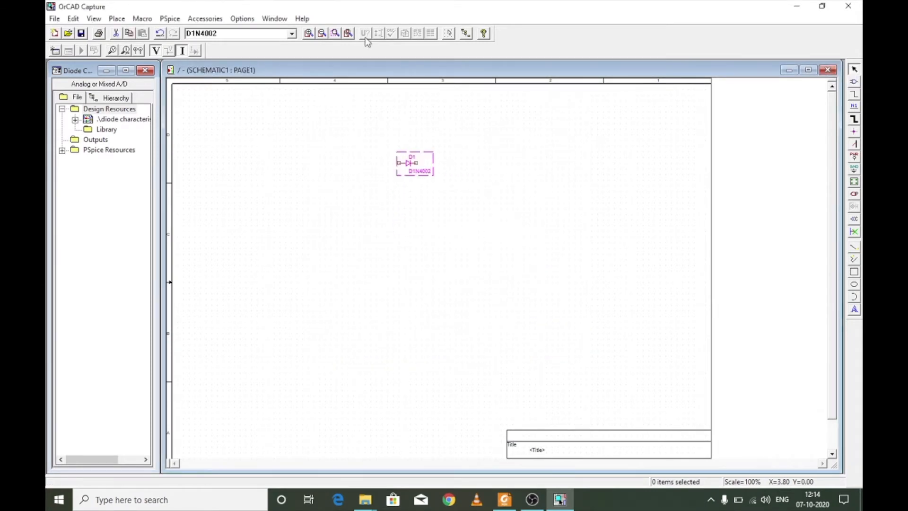
Place a VSIN voltage source from the SOURCE library below and to the left of the diode.
{"action": "key", "text": "i"}
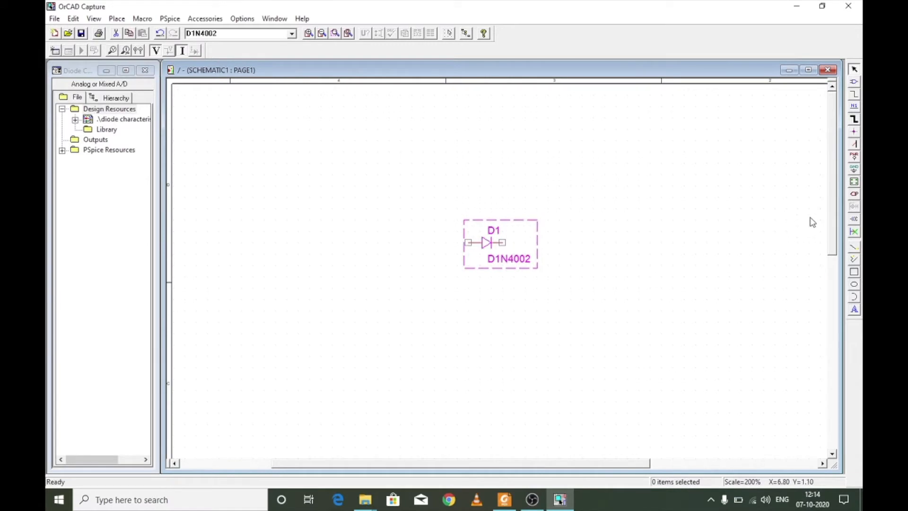
{"action": "left_click_drag", "start_coordinate": [836, 225], "coordinate": [834, 251]}
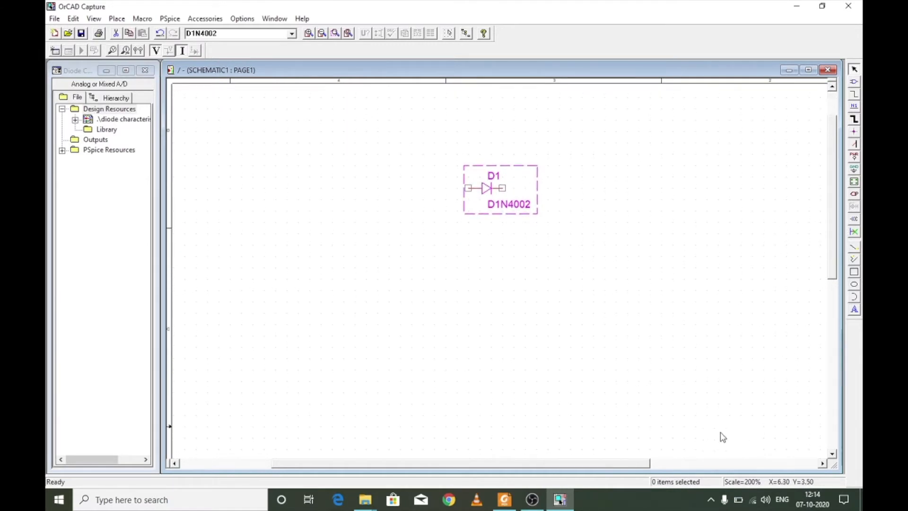
{"action": "left_click_drag", "start_coordinate": [636, 469], "coordinate": [659, 468]}
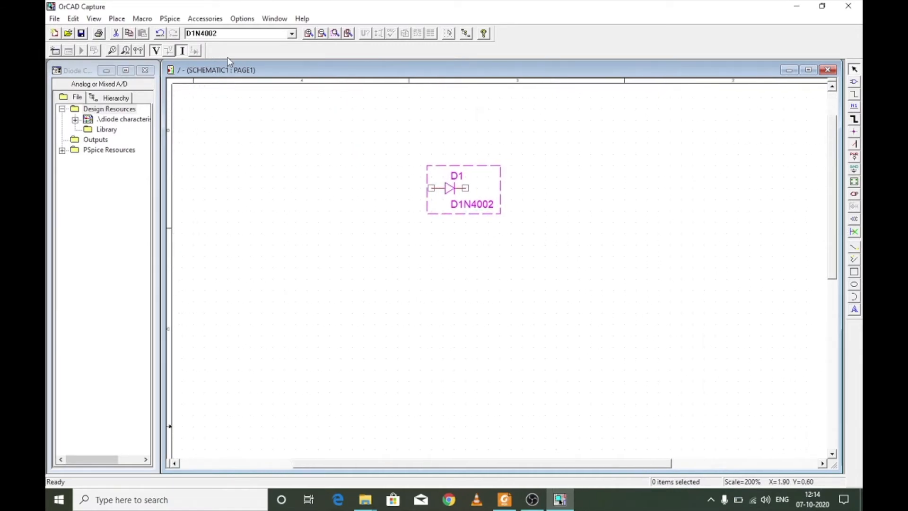
{"action": "left_click", "coordinate": [117, 19]}
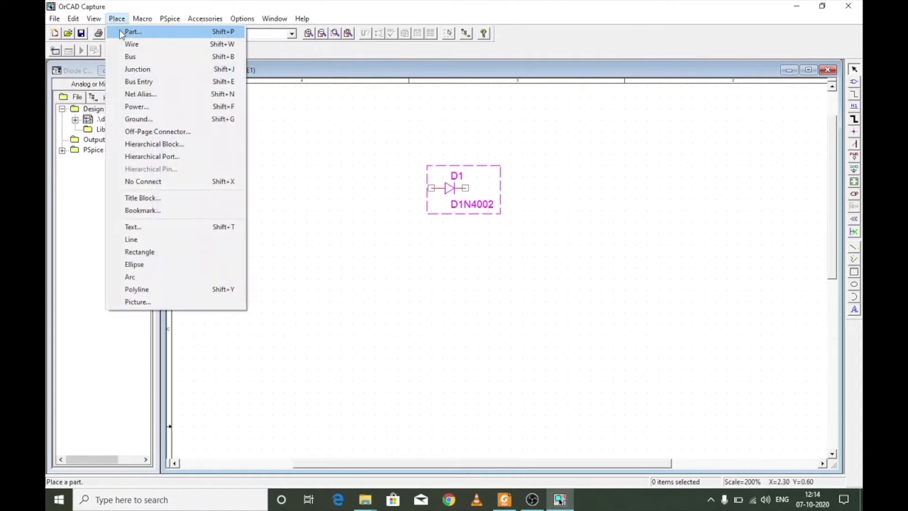
{"action": "left_click", "coordinate": [132, 32]}
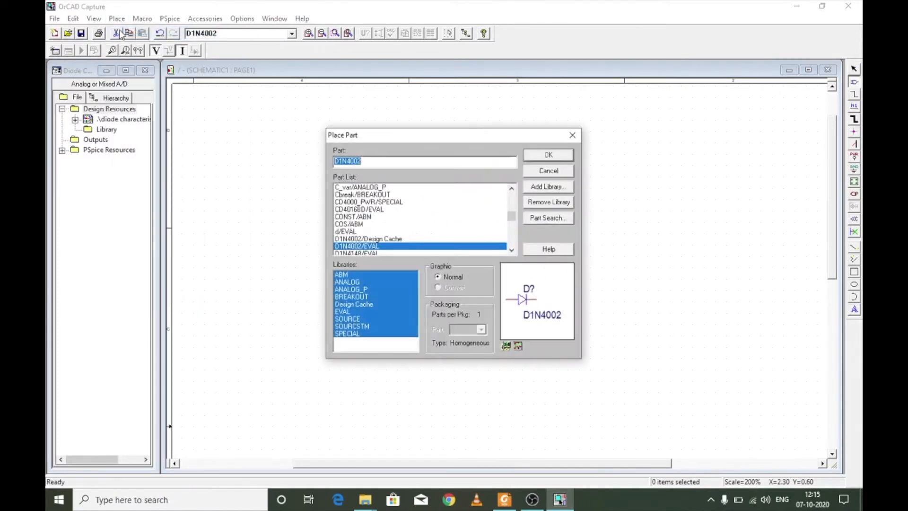
{"action": "type", "text": "vsin"}
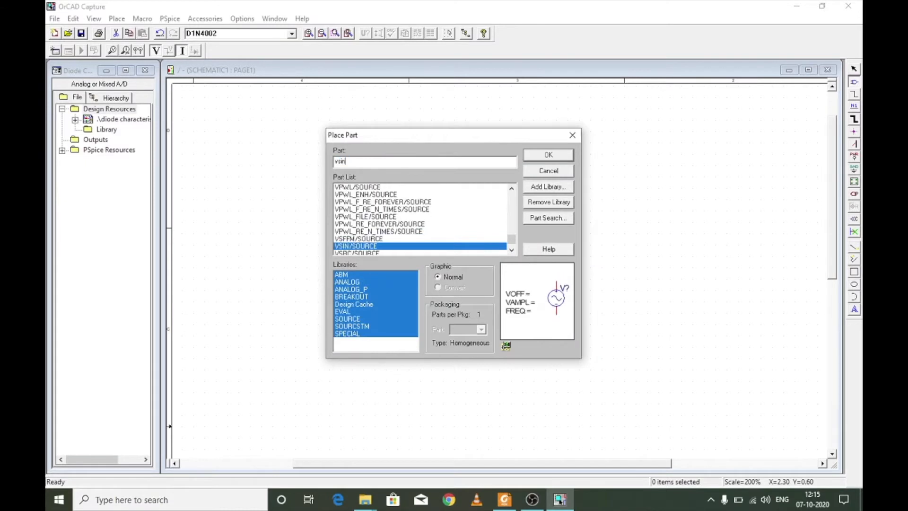
{"action": "left_click", "coordinate": [351, 247]}
{"action": "double_click", "coordinate": [350, 247]}
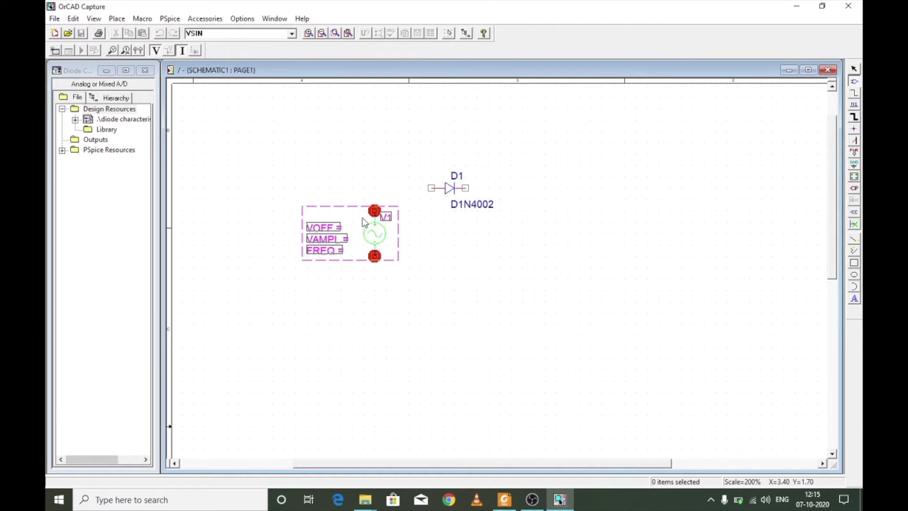
{"action": "key", "text": "XF86MonBrightnessUp"}
{"action": "key", "text": "XF86MonBrightnessUp"}
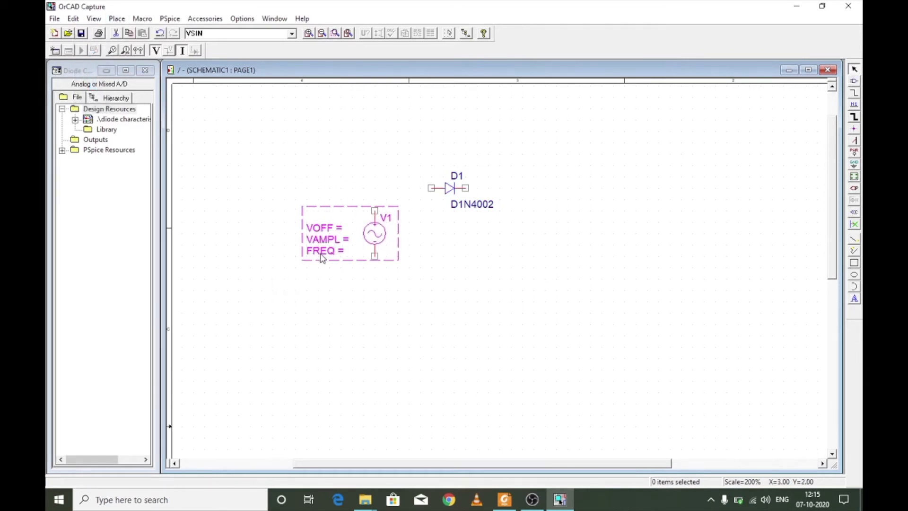
Place an R resistor from the ANALOG library, rotated vertical, below and to the right of the diode.
{"action": "left_click", "coordinate": [116, 19]}
{"action": "left_click", "coordinate": [124, 34]}
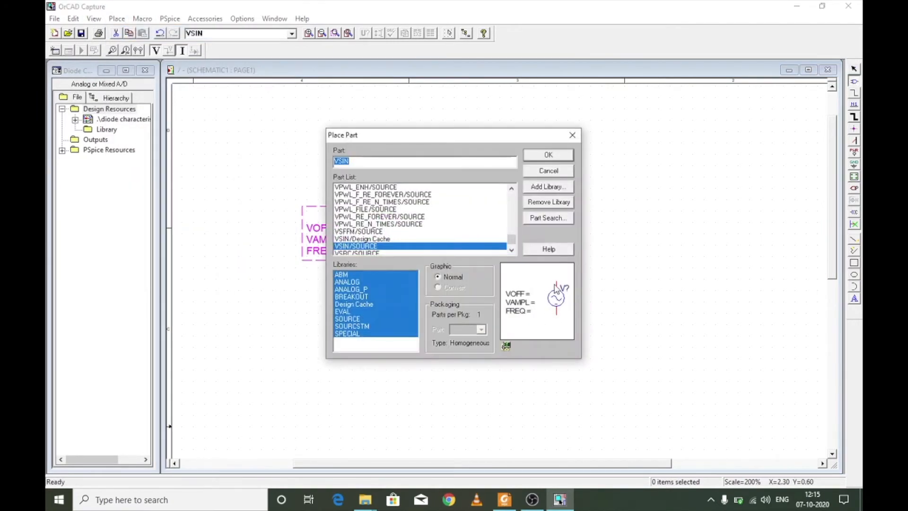
{"action": "type", "text": "R"}
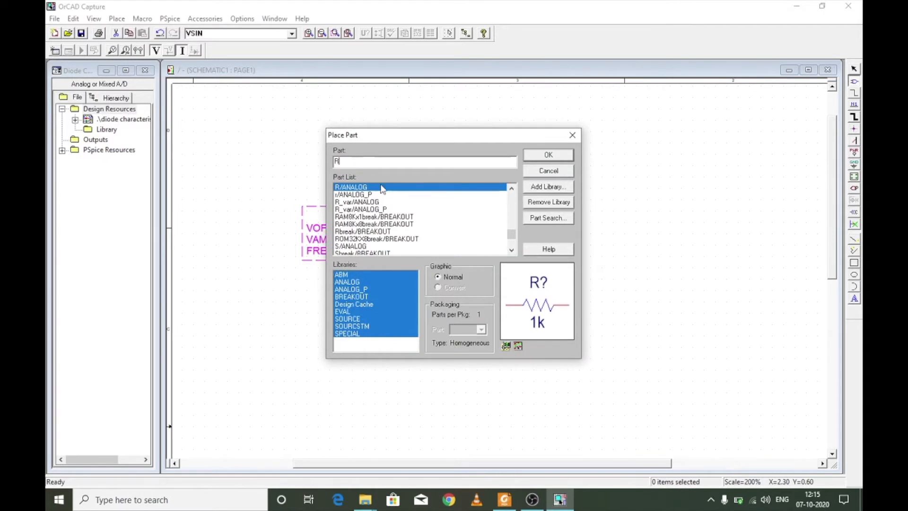
{"action": "double_click", "coordinate": [383, 187]}
{"action": "key", "text": "r"}
{"action": "key", "text": "Escape"}
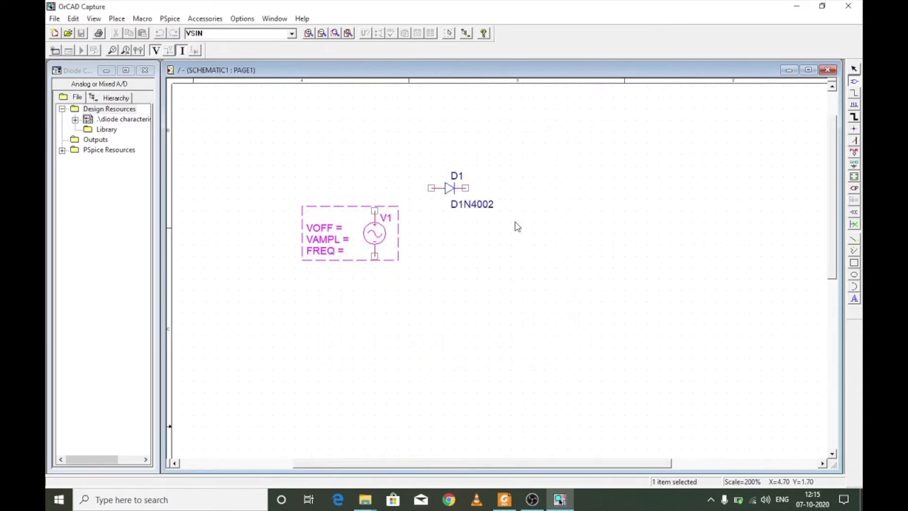
{"action": "left_click", "coordinate": [518, 227]}
{"action": "key", "text": "Escape"}
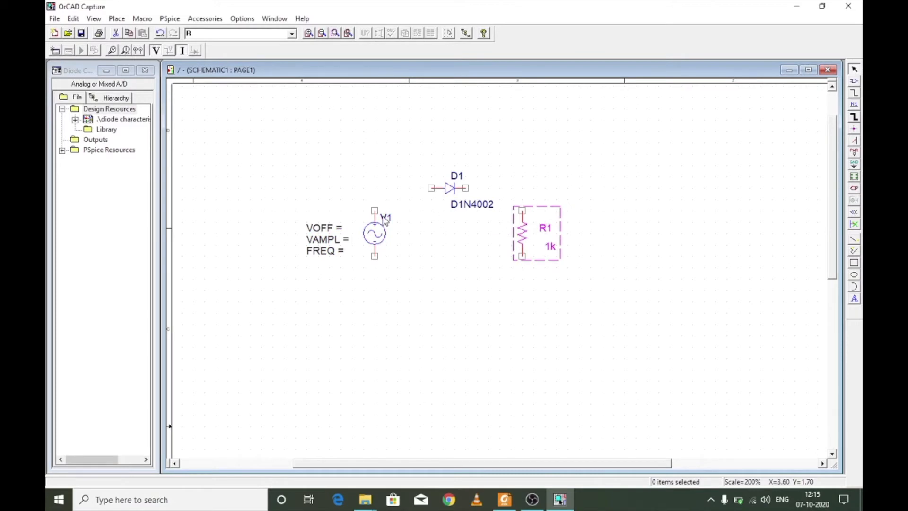
Wire the sine source, diode and resistor into a closed series loop.
{"action": "left_click_drag", "start_coordinate": [375, 211], "coordinate": [522, 210]}
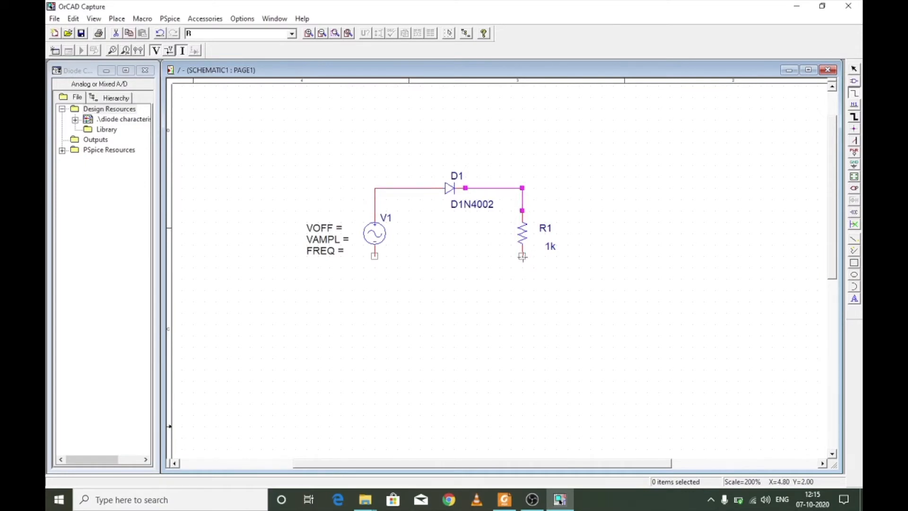
{"action": "left_click_drag", "start_coordinate": [519, 274], "coordinate": [375, 256]}
{"action": "key", "text": "Escape"}
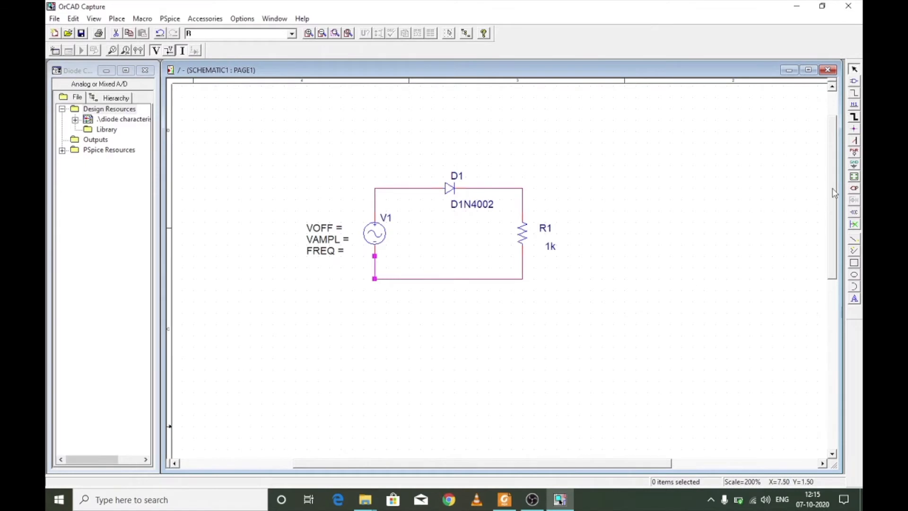
Place a 0/SOURCE ground symbol below the loop and wire it to the bottom wire.
{"action": "left_click", "coordinate": [854, 164]}
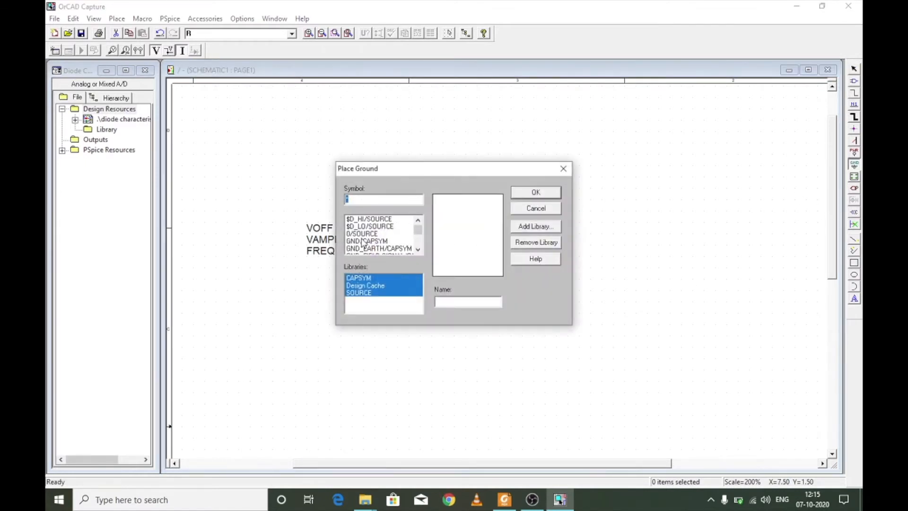
{"action": "double_click", "coordinate": [363, 235]}
{"action": "left_click", "coordinate": [442, 298]}
{"action": "key", "text": "Escape"}
{"action": "key", "text": "w"}
{"action": "left_click", "coordinate": [443, 289]}
{"action": "left_click", "coordinate": [443, 279]}
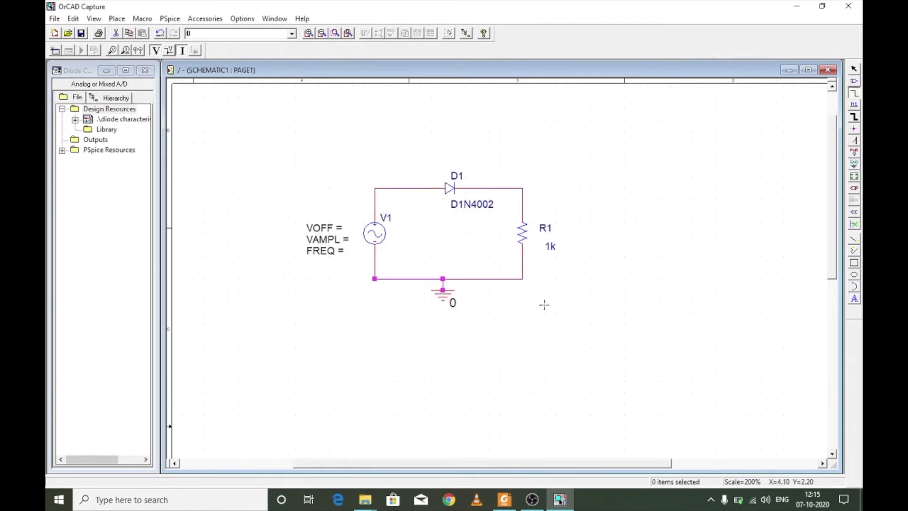
{"action": "key", "text": "Escape"}
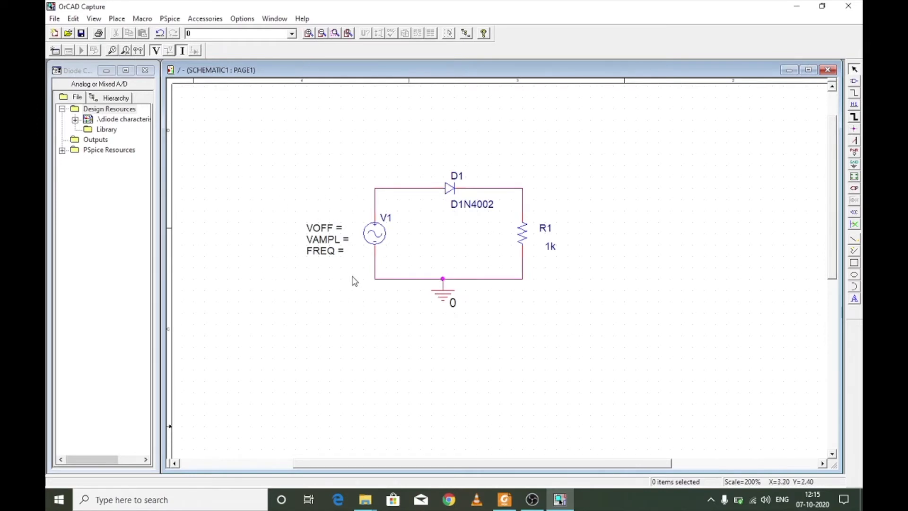
Set the sine source's offset voltage VOFF to 0.
{"action": "double_click", "coordinate": [322, 231]}
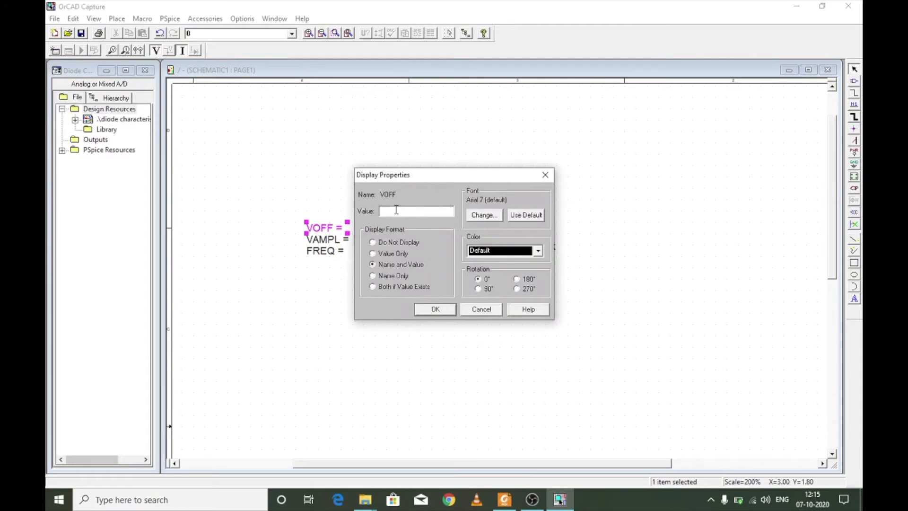
{"action": "type", "text": "0"}
{"action": "left_click", "coordinate": [436, 309]}
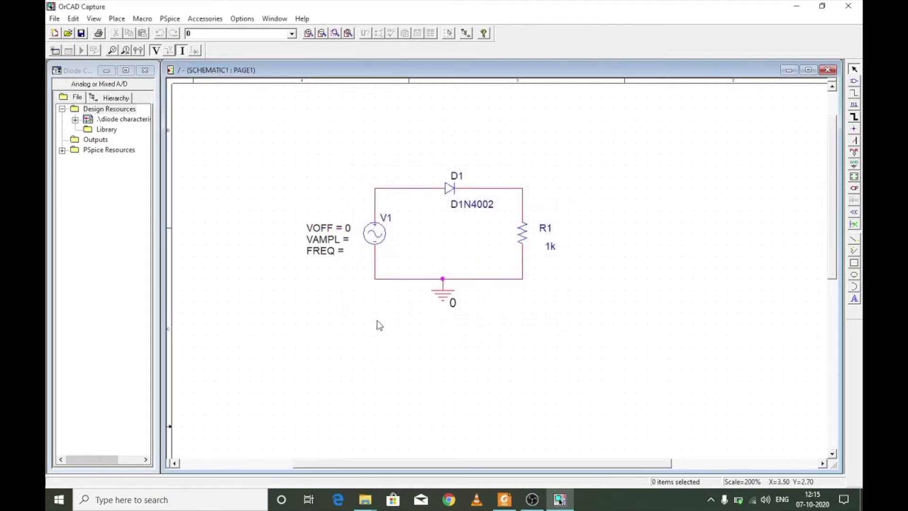
{"action": "double_click", "coordinate": [333, 247]}
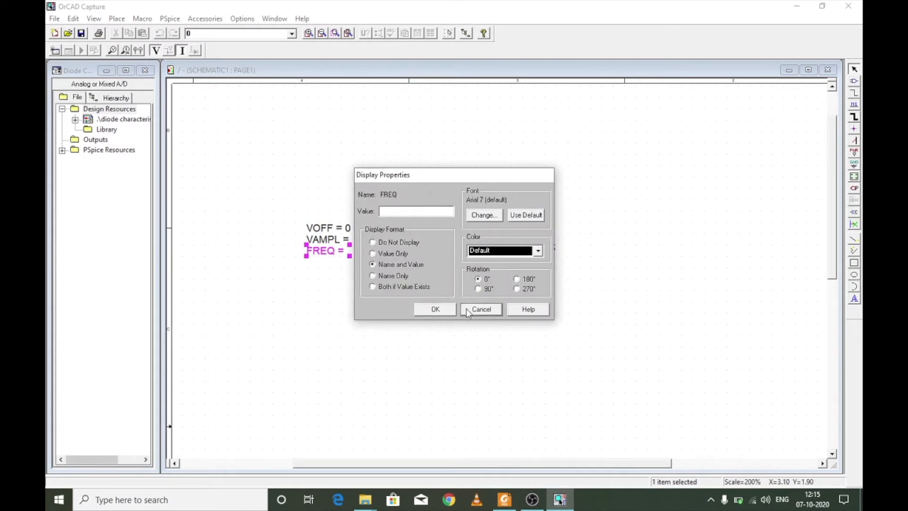
{"action": "left_click", "coordinate": [469, 310]}
Set the sine source's amplitude VAMPL to 5V and its frequency FREQ to 50Hz.
{"action": "double_click", "coordinate": [340, 240]}
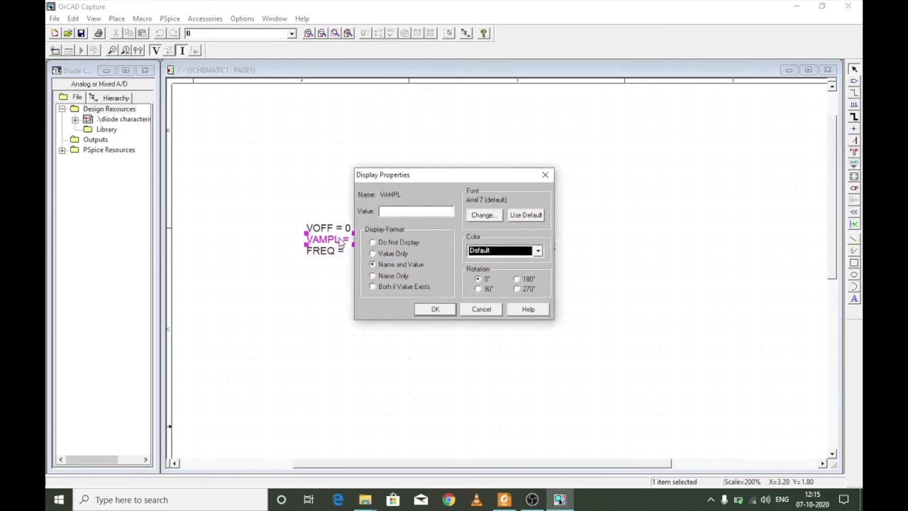
{"action": "type", "text": "5V"}
{"action": "left_click", "coordinate": [431, 310]}
{"action": "double_click", "coordinate": [321, 250]}
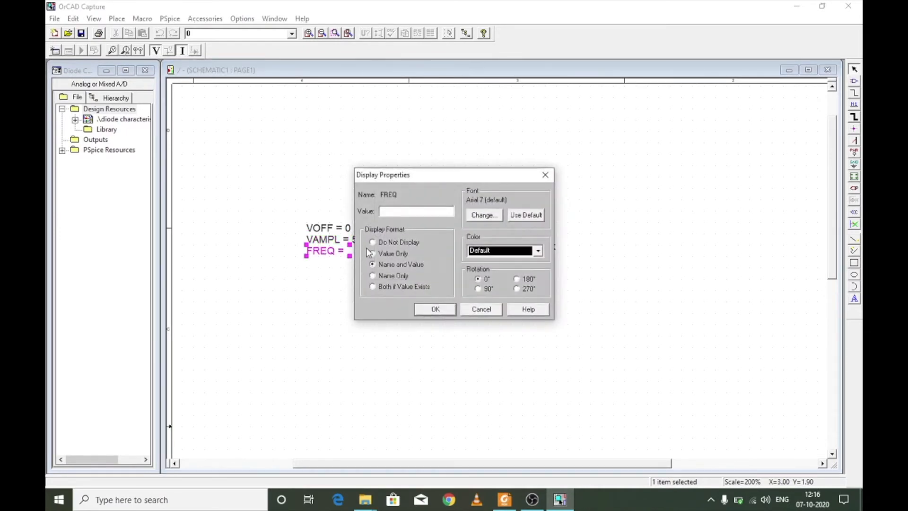
{"action": "type", "text": "50Hz"}
{"action": "left_click", "coordinate": [450, 311]}
{"action": "left_click", "coordinate": [559, 335]}
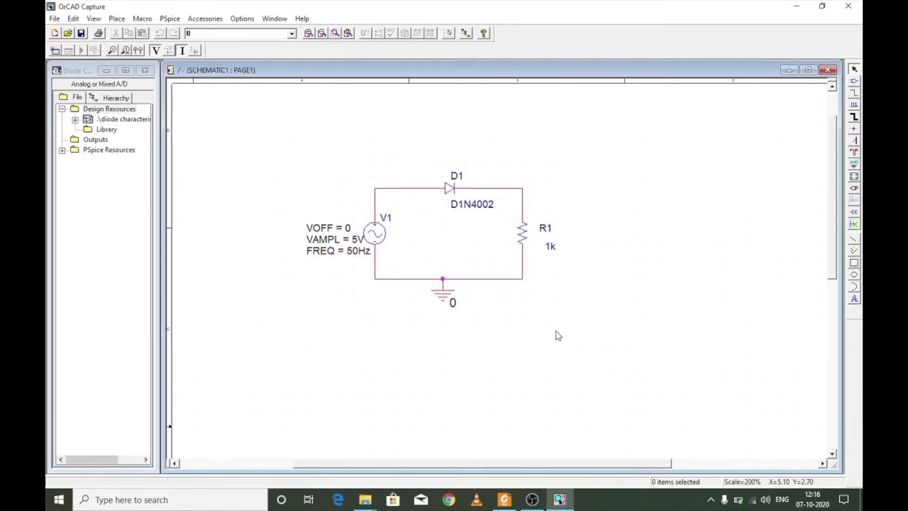
Create a new simulation profile named "diode time analysis" without inheriting from another profile.
{"action": "left_click", "coordinate": [164, 18]}
{"action": "left_click", "coordinate": [182, 33]}
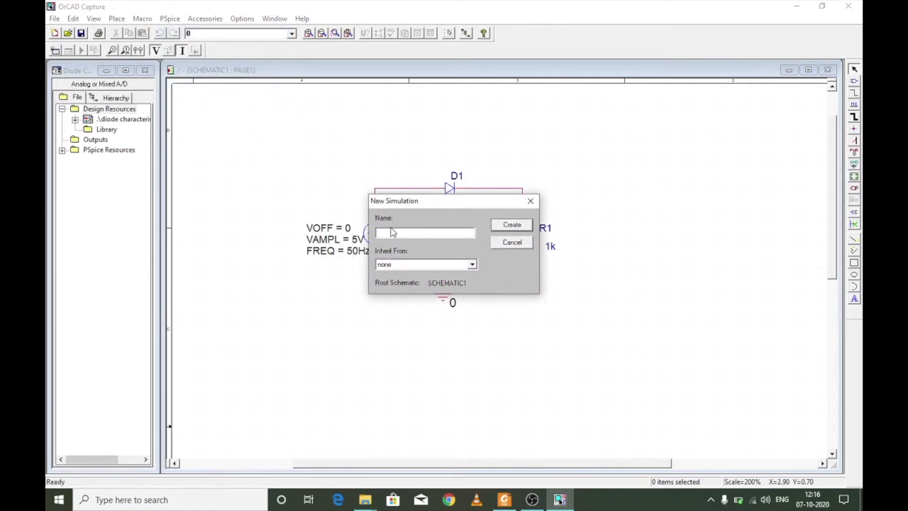
{"action": "type", "text": "diode time analysis"}
{"action": "left_click", "coordinate": [513, 225]}
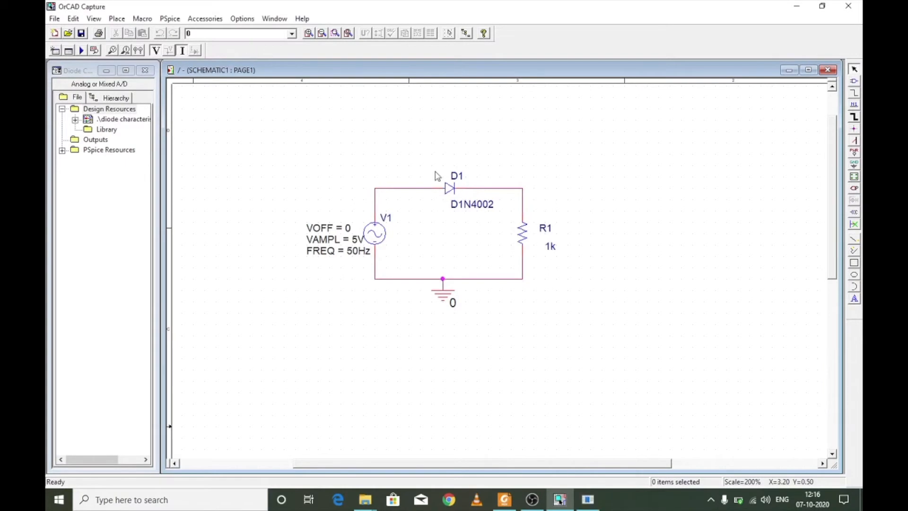
Configure the profile for Time Domain (Transient) analysis with a 20 ms run time and a maximum step size of 0.01 ms.
{"action": "left_click", "coordinate": [596, 504]}
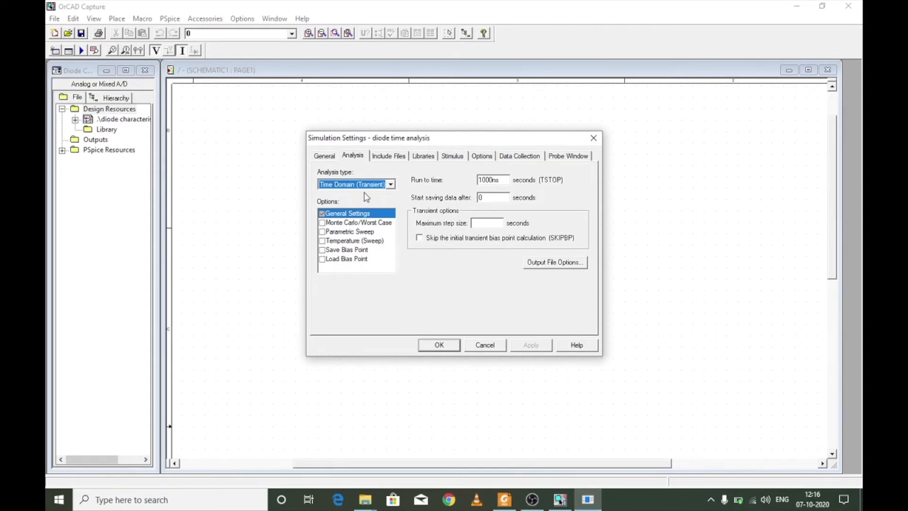
{"action": "left_click", "coordinate": [390, 185]}
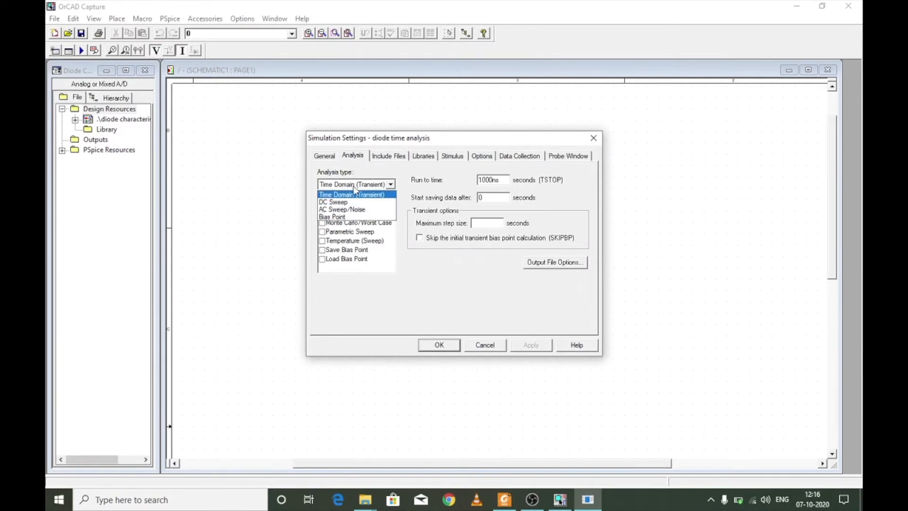
{"action": "left_click", "coordinate": [357, 198]}
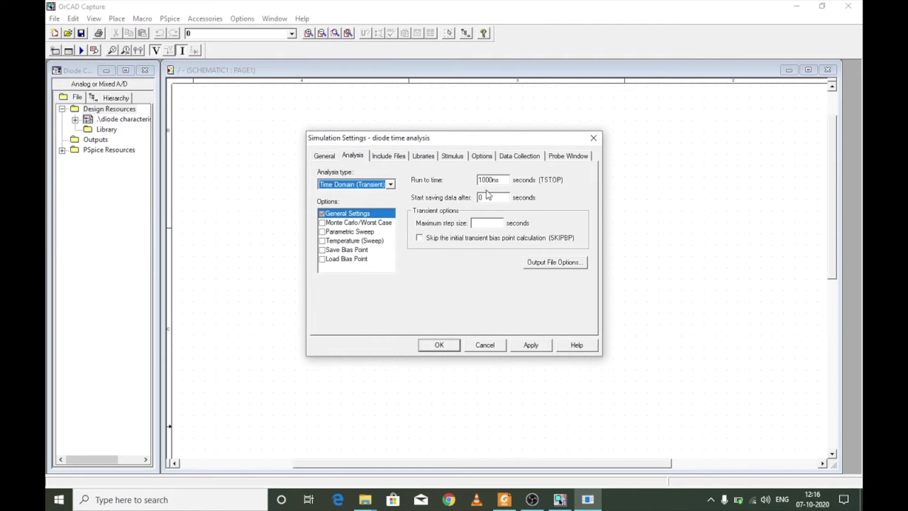
{"action": "left_click_drag", "start_coordinate": [495, 180], "coordinate": [471, 180]}
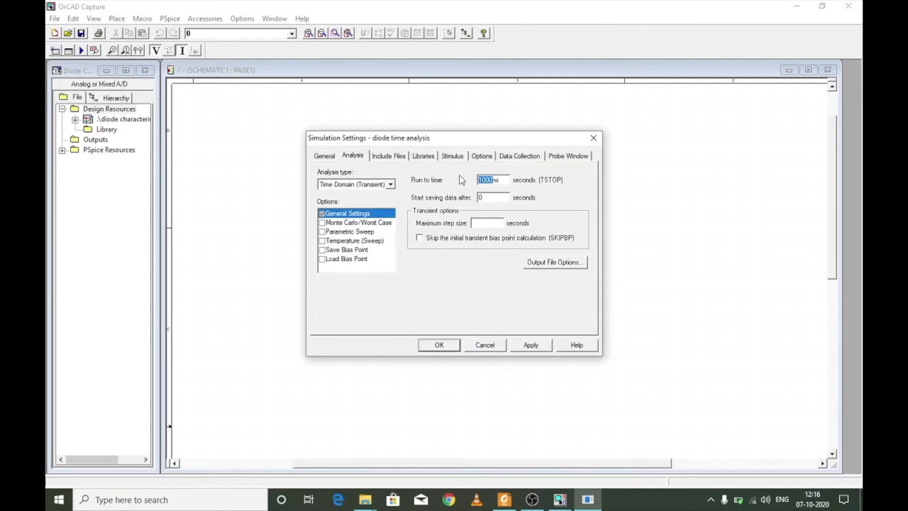
{"action": "key", "text": "BackSpace"}
{"action": "type", "text": "20m"}
{"action": "key", "text": "BackSpace"}
{"action": "type", "text": "0.01ms"}
{"action": "left_click", "coordinate": [530, 346]}
{"action": "left_click", "coordinate": [445, 345]}
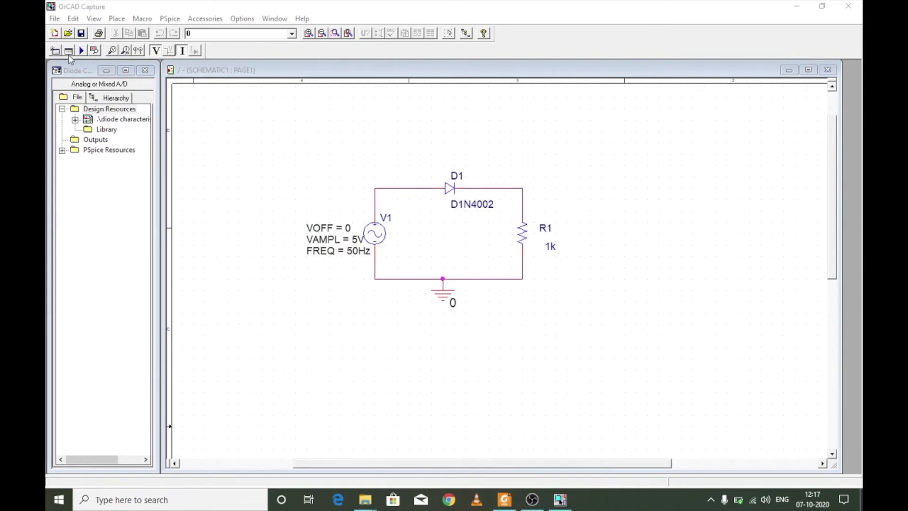
Place a current marker on diode D1's source-side pin and run the PSpice simulation.
{"action": "left_click", "coordinate": [281, 133]}
{"action": "left_click", "coordinate": [432, 192]}
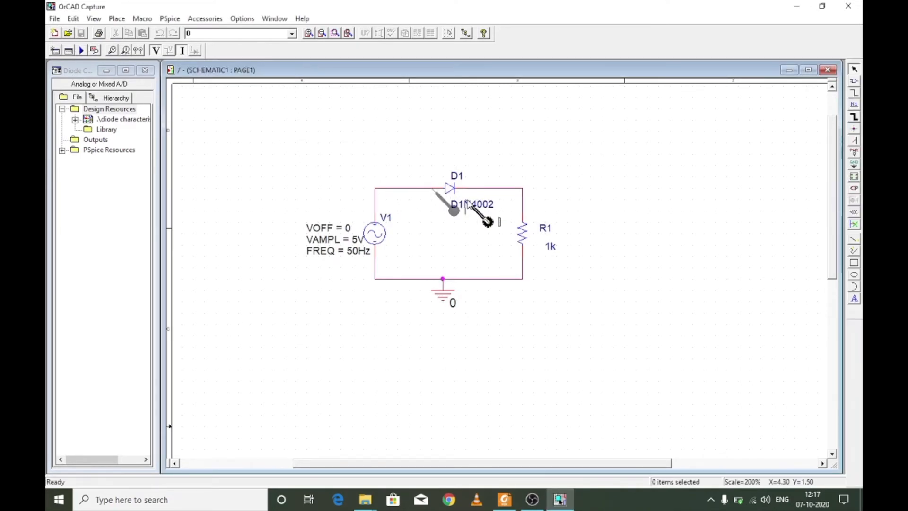
{"action": "key", "text": "Escape"}
{"action": "left_click", "coordinate": [80, 50]}
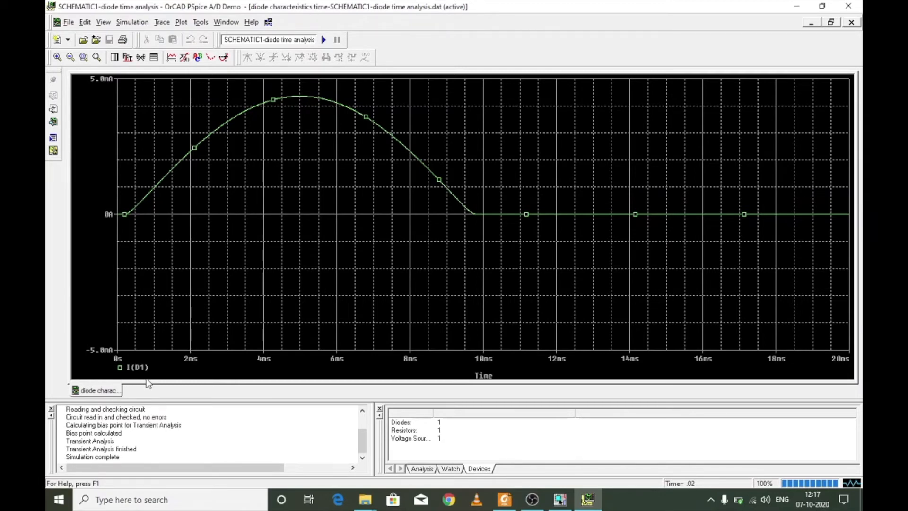
Inspect the diode's current marker in the OrCAD Capture schematic and return to the PSpice A/D plot.
{"action": "left_click", "coordinate": [560, 499]}
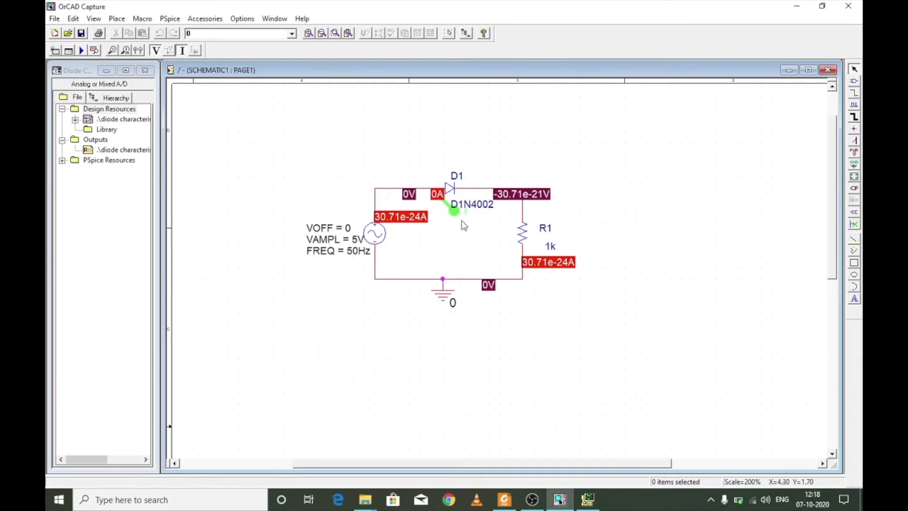
{"action": "left_click", "coordinate": [454, 210]}
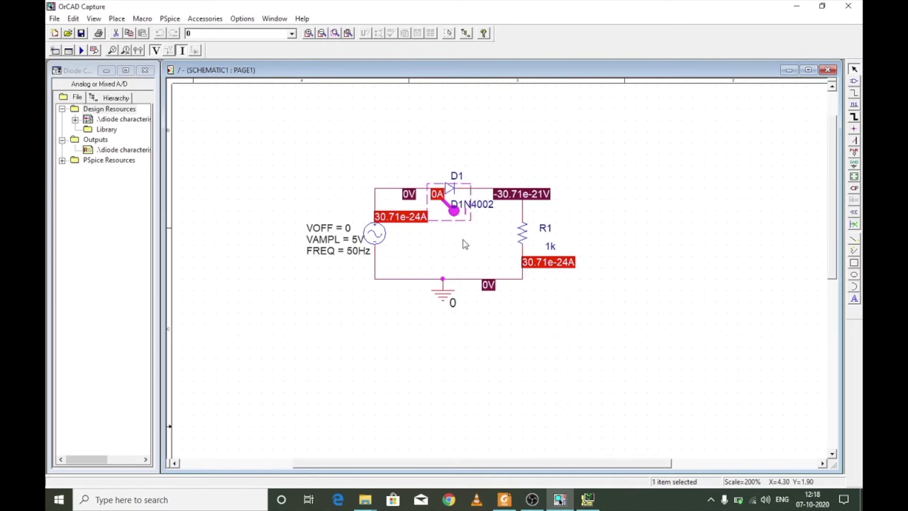
{"action": "left_click", "coordinate": [464, 232]}
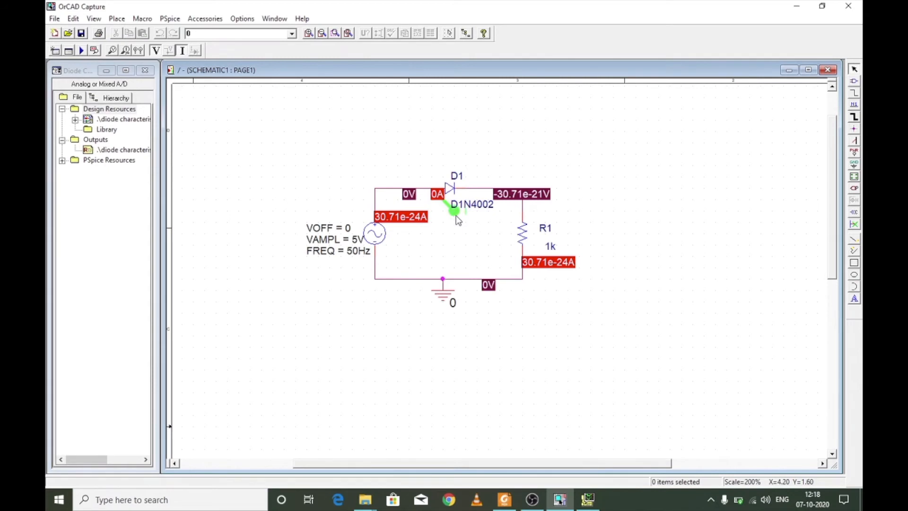
{"action": "left_click", "coordinate": [588, 500]}
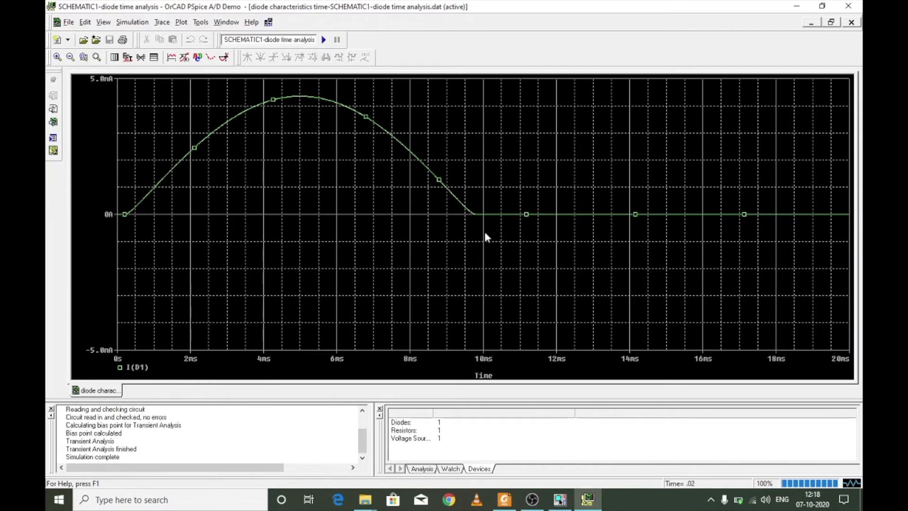
Change the plot's X axis variable from time to the source voltage V(V1:+).
{"action": "left_click", "coordinate": [182, 23]}
{"action": "left_click", "coordinate": [209, 35]}
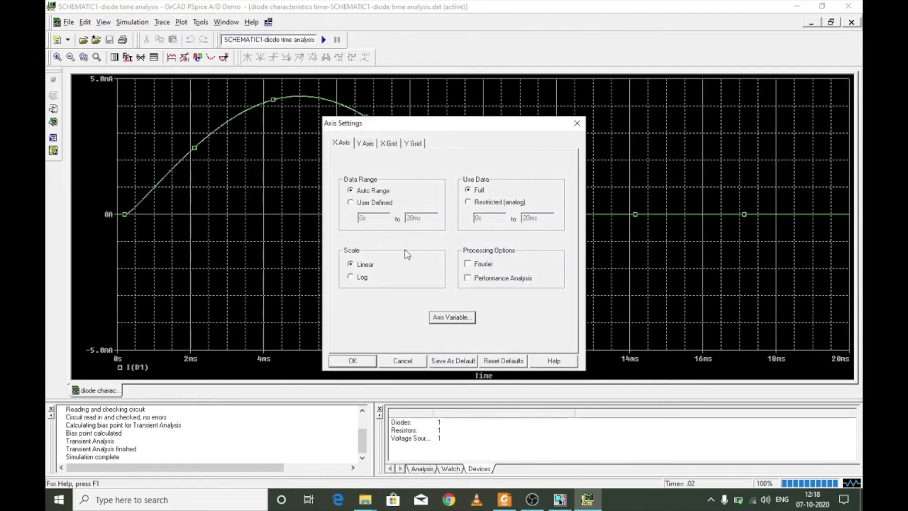
{"action": "left_click", "coordinate": [451, 318]}
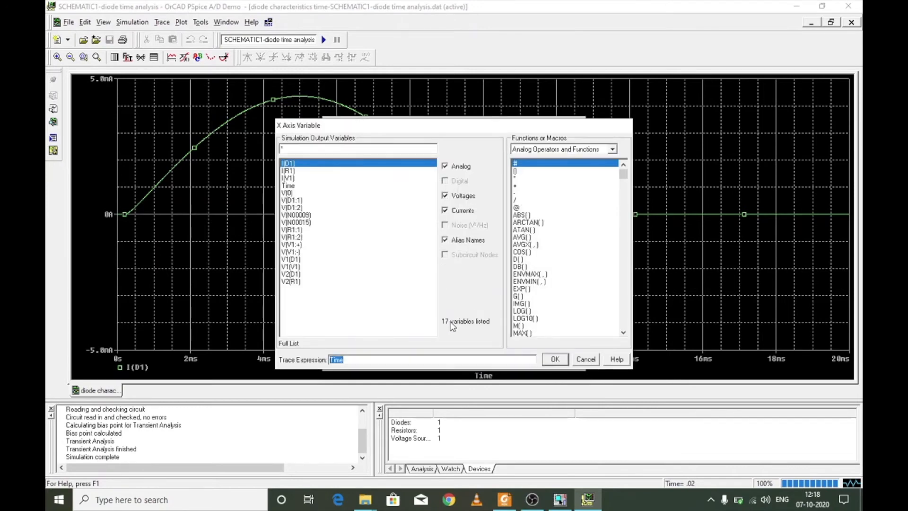
{"action": "left_click", "coordinate": [297, 245]}
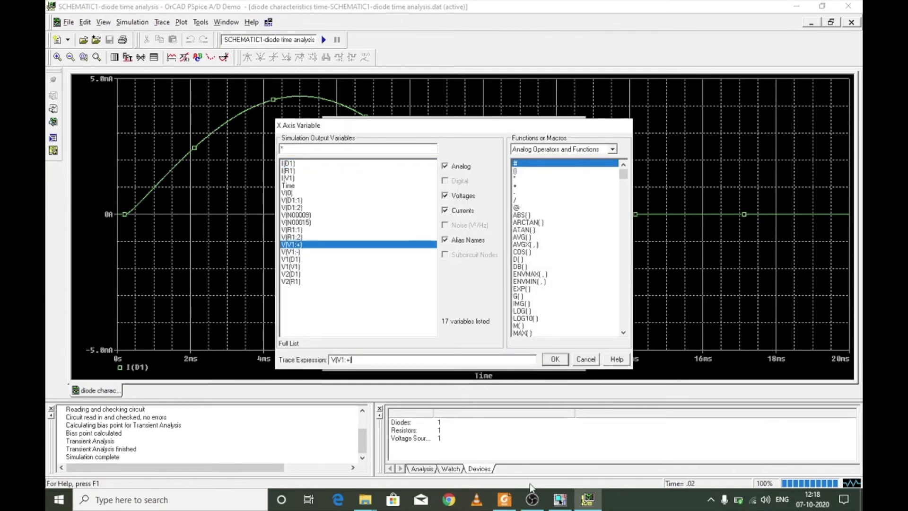
{"action": "left_click", "coordinate": [559, 502]}
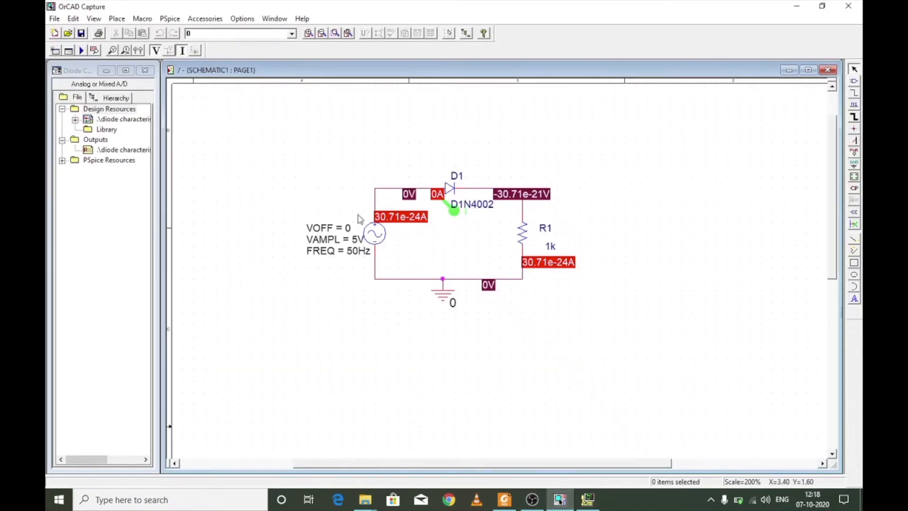
{"action": "left_click", "coordinate": [588, 499]}
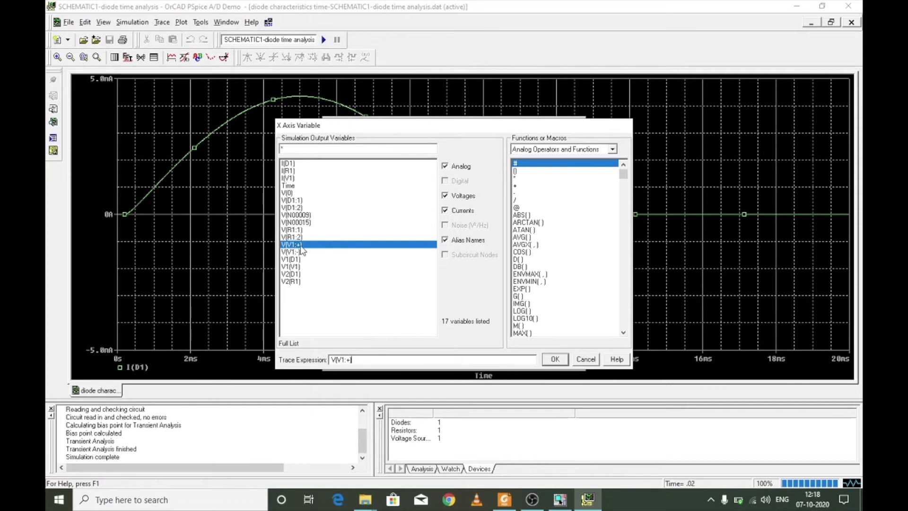
{"action": "left_click", "coordinate": [552, 361]}
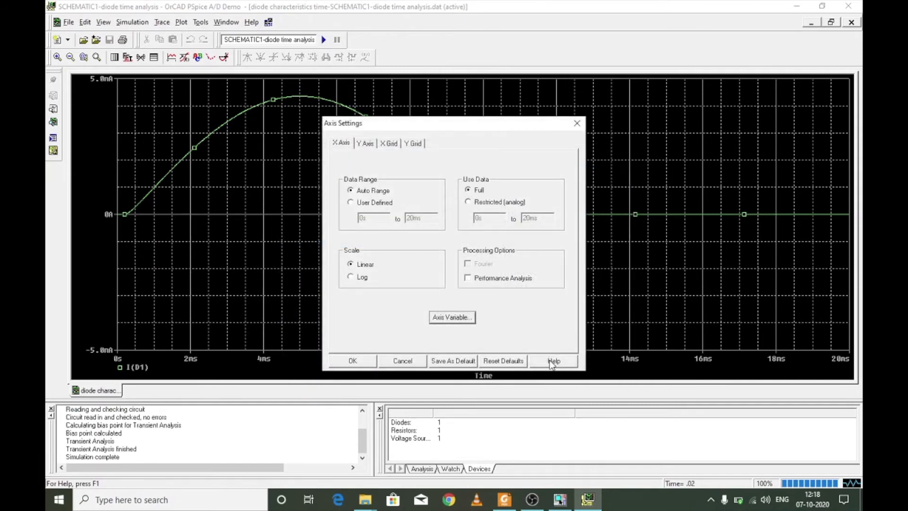
{"action": "left_click", "coordinate": [355, 363]}
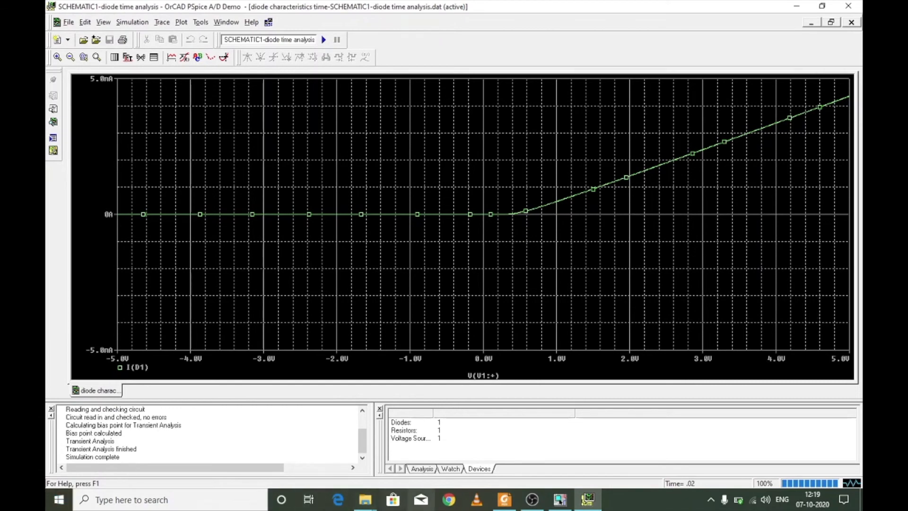
In OrCAD Capture, set the sine source's VAMPL to 100V, rerun the simulation and close the resulting PSpice plot window.
{"action": "left_click", "coordinate": [559, 500]}
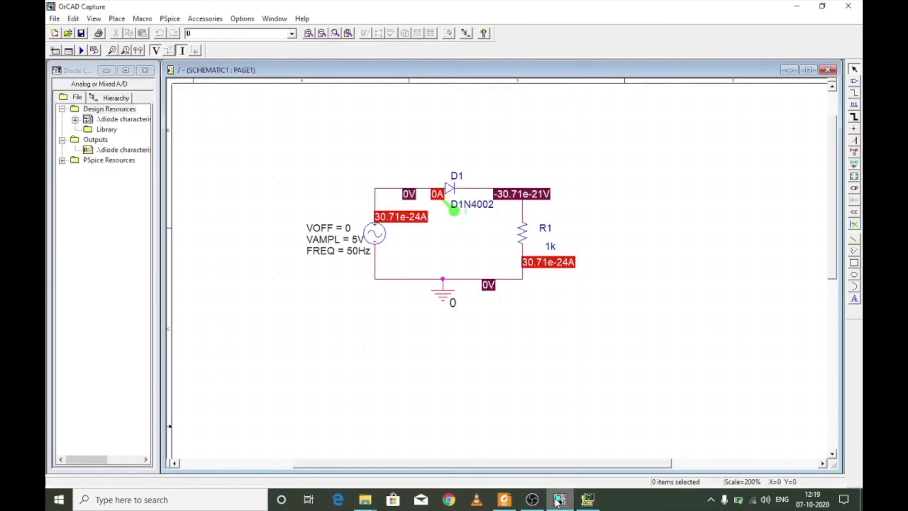
{"action": "double_click", "coordinate": [358, 241]}
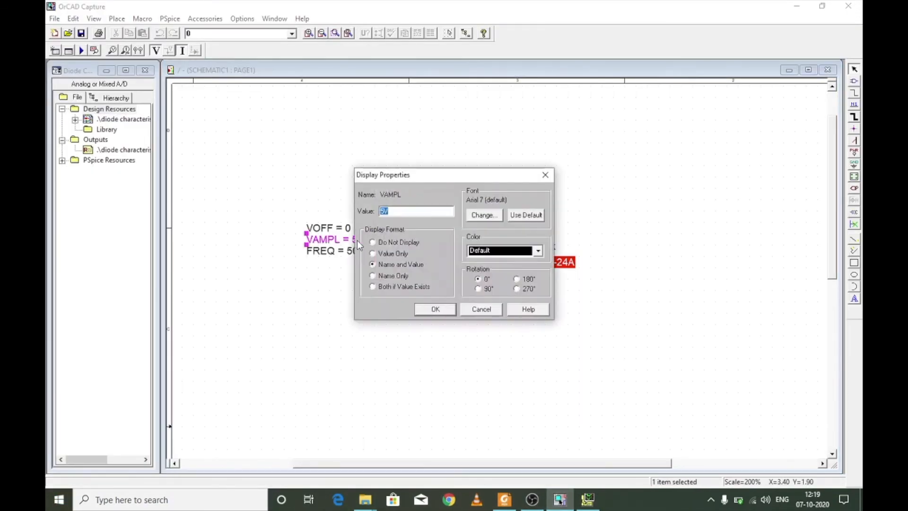
{"action": "left_click", "coordinate": [385, 211]}
{"action": "key", "text": "BackSpace"}
{"action": "type", "text": "12"}
{"action": "key", "text": "BackSpace"}
{"action": "type", "text": "00"}
{"action": "left_click", "coordinate": [444, 310]}
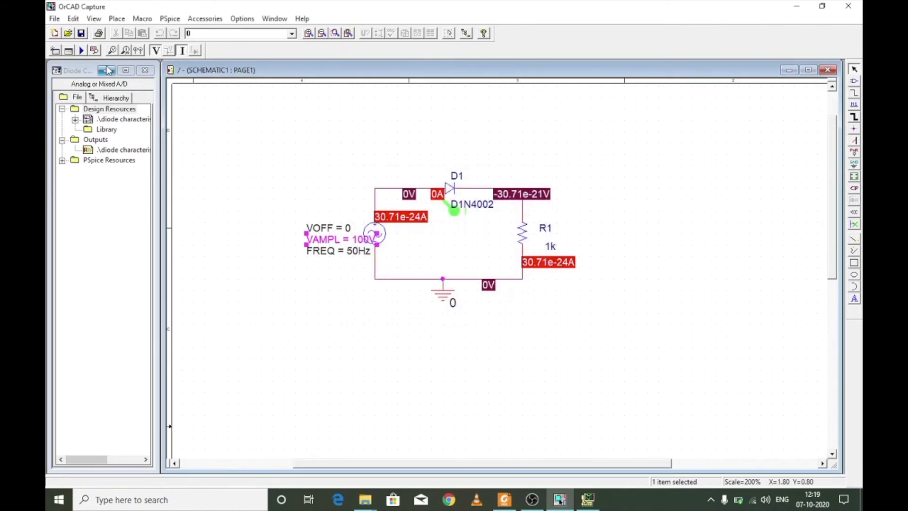
{"action": "left_click", "coordinate": [82, 50]}
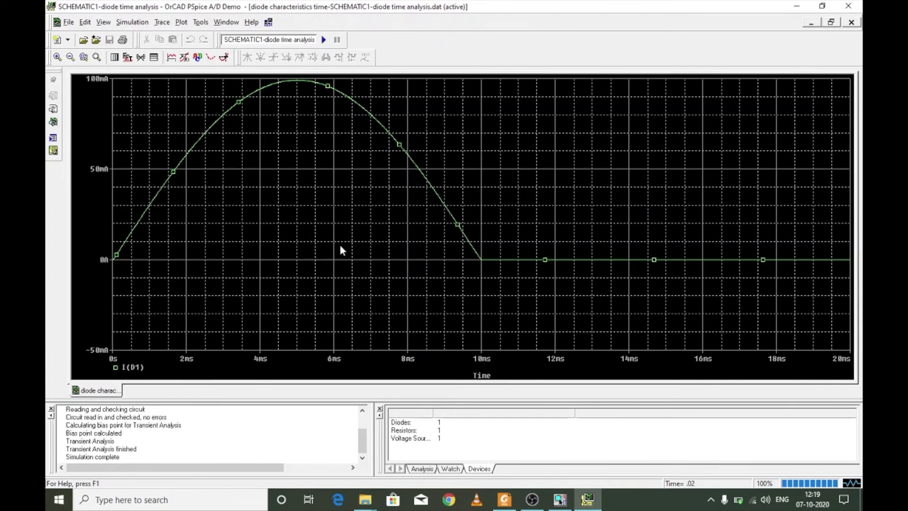
{"action": "left_click", "coordinate": [848, 5]}
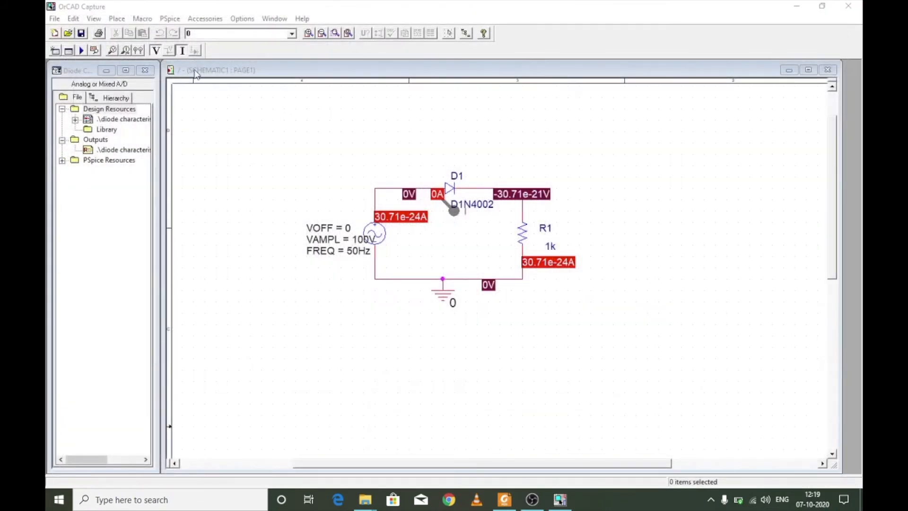
Set the sine source's VAMPL to 120V and rerun the simulation.
{"action": "left_click", "coordinate": [367, 244]}
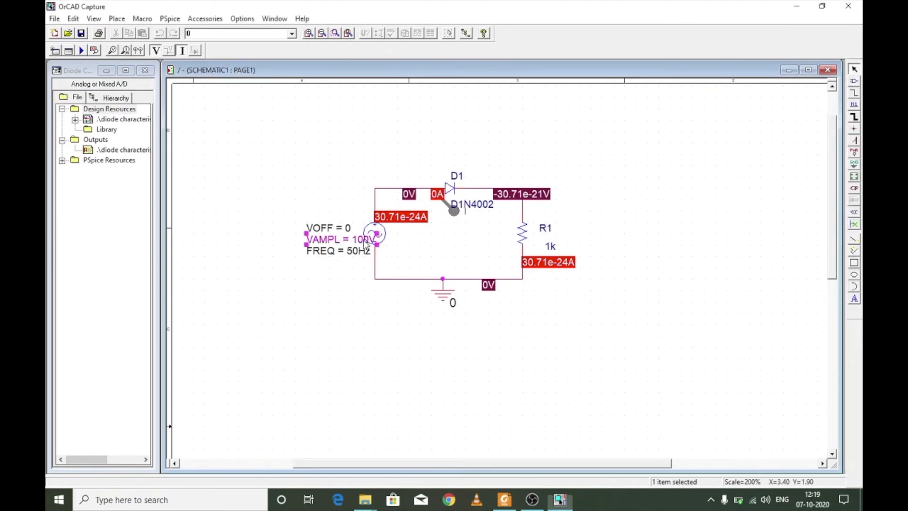
{"action": "double_click", "coordinate": [366, 244]}
{"action": "left_click", "coordinate": [387, 211]}
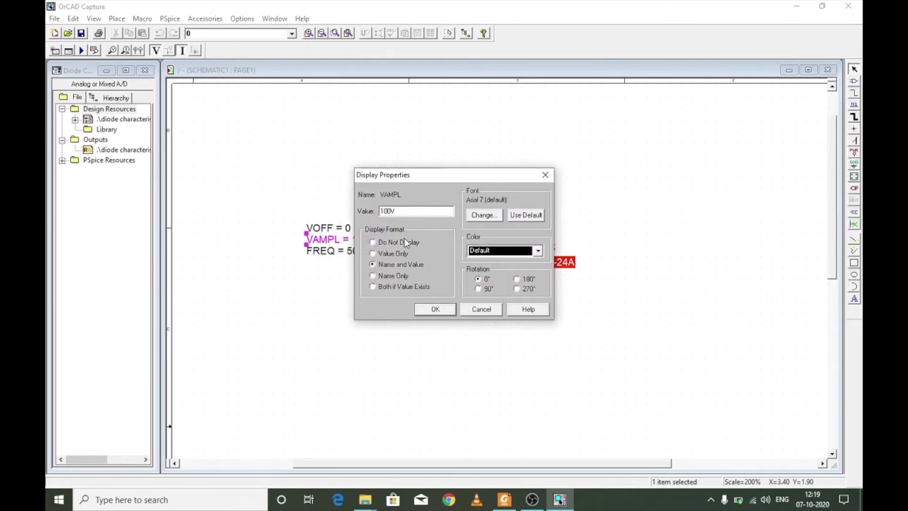
{"action": "type", "text": "2"}
{"action": "left_click", "coordinate": [445, 313]}
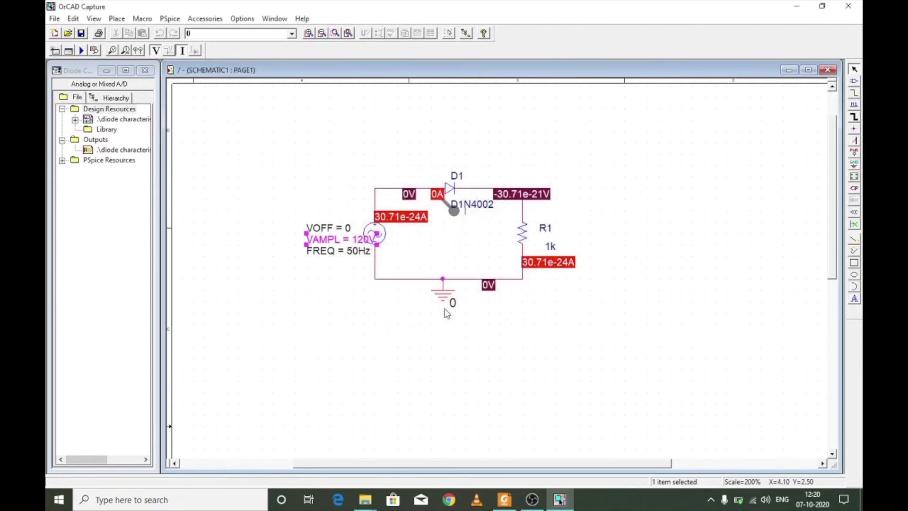
{"action": "left_click", "coordinate": [462, 244]}
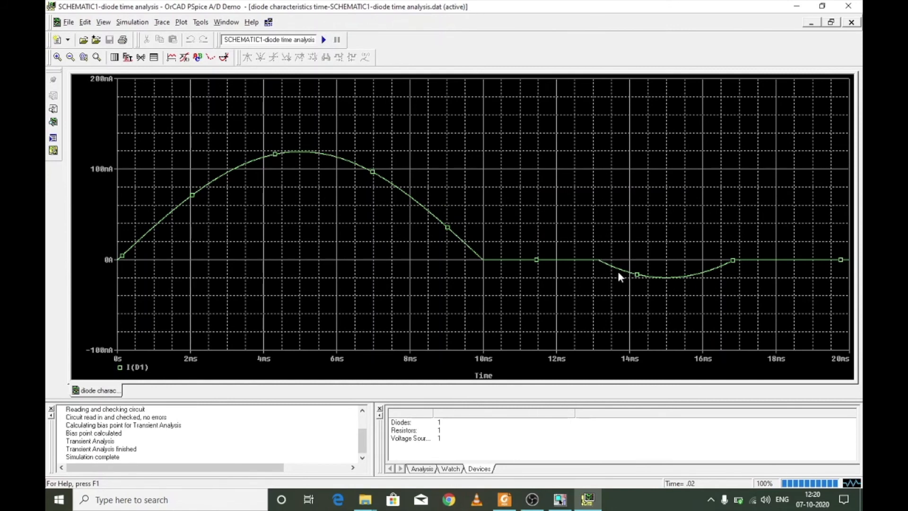
Return to OrCAD Capture, set the sine source's VAMPL to 150V, rerun the simulation and switch to the PSpice A/D plot.
{"action": "left_click", "coordinate": [559, 500]}
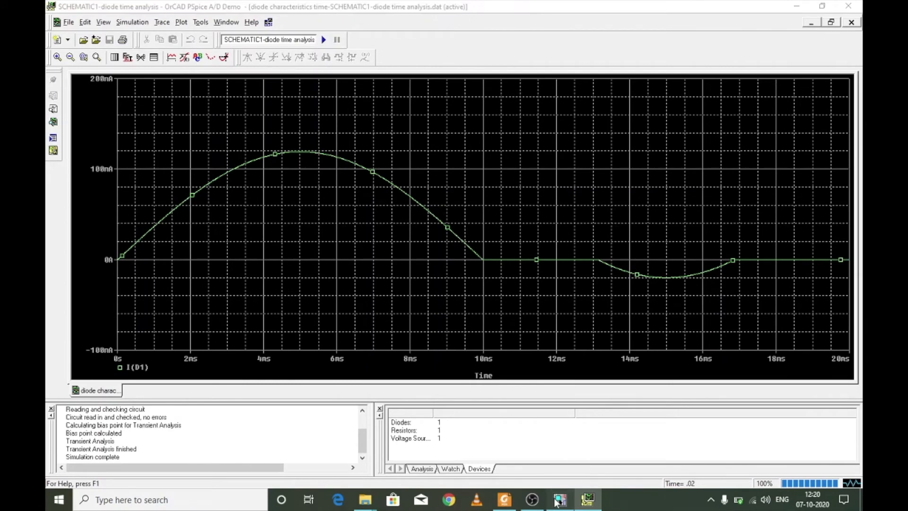
{"action": "double_click", "coordinate": [364, 240]}
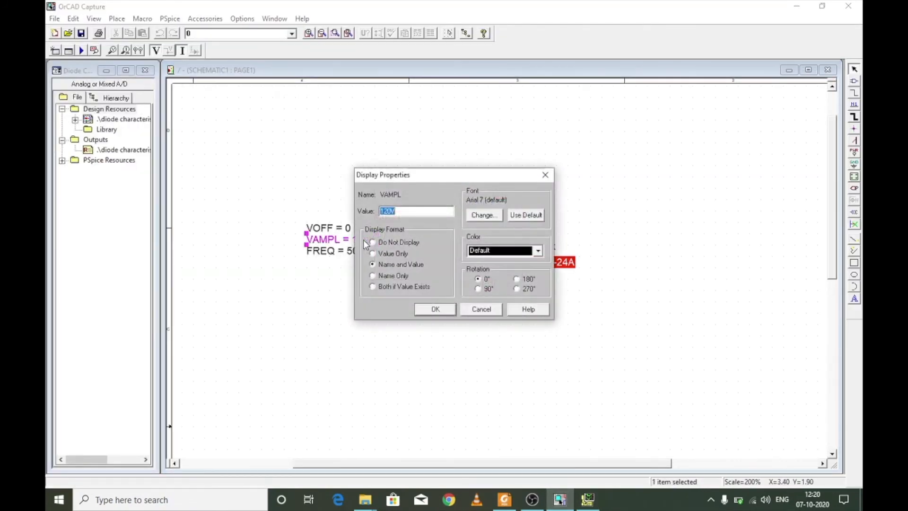
{"action": "left_click", "coordinate": [389, 214]}
{"action": "key", "text": "BackSpace"}
{"action": "type", "text": "50"}
{"action": "left_click", "coordinate": [432, 309]}
{"action": "left_click", "coordinate": [81, 50]}
{"action": "left_click", "coordinate": [589, 501]}
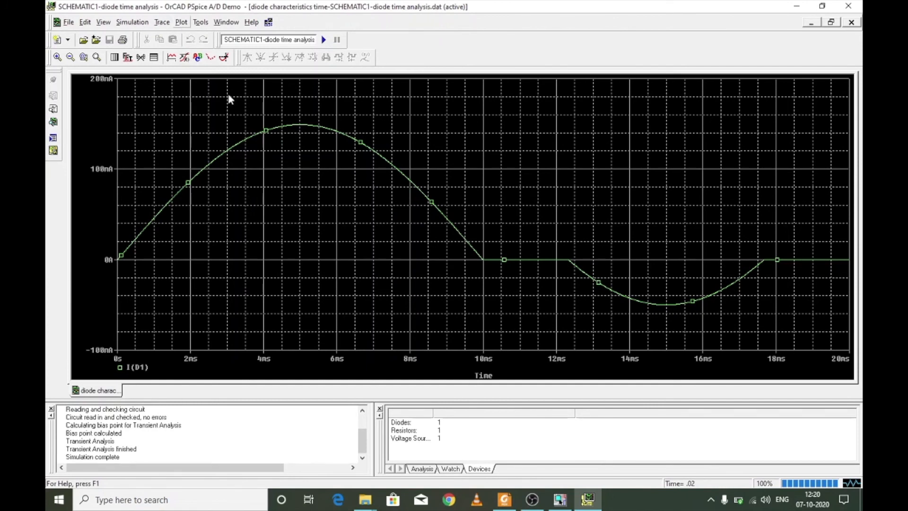
Plot the diode current against the source voltage by setting the X axis variable to V(V1:+).
{"action": "left_click", "coordinate": [181, 22]}
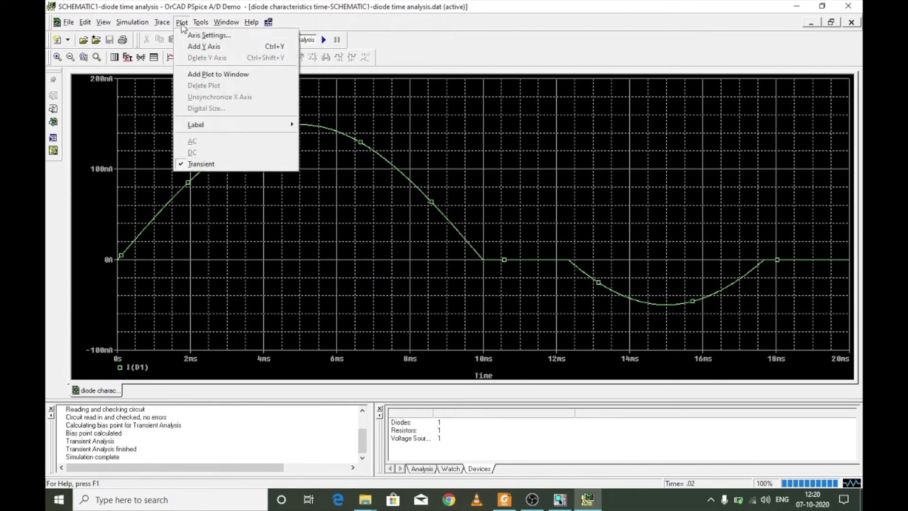
{"action": "left_click", "coordinate": [206, 36]}
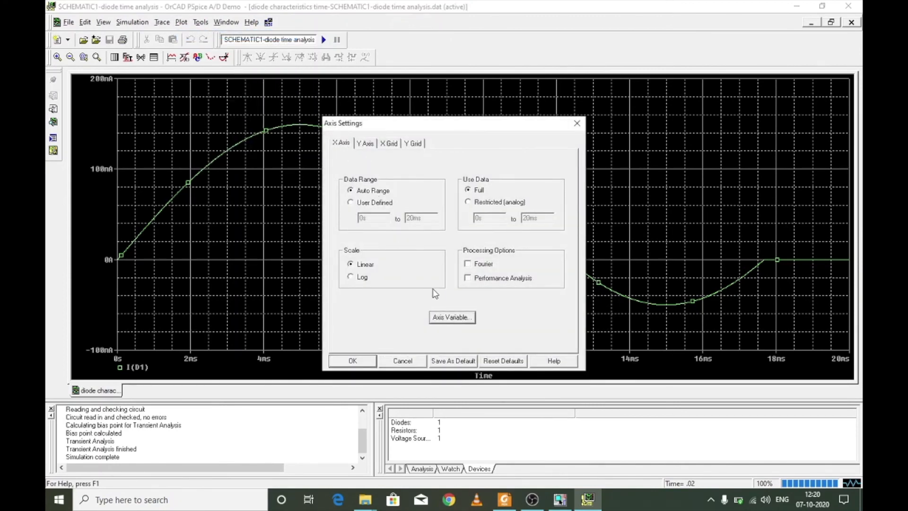
{"action": "left_click", "coordinate": [442, 318]}
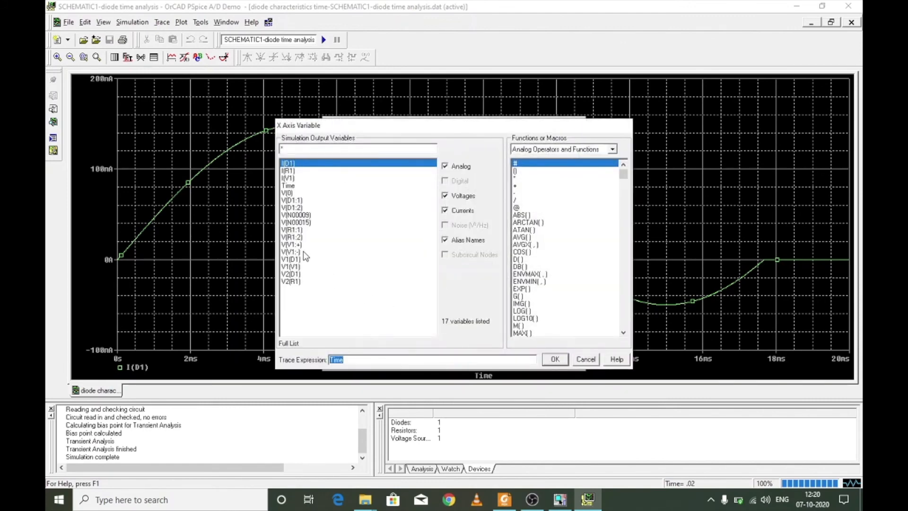
{"action": "left_click", "coordinate": [301, 244]}
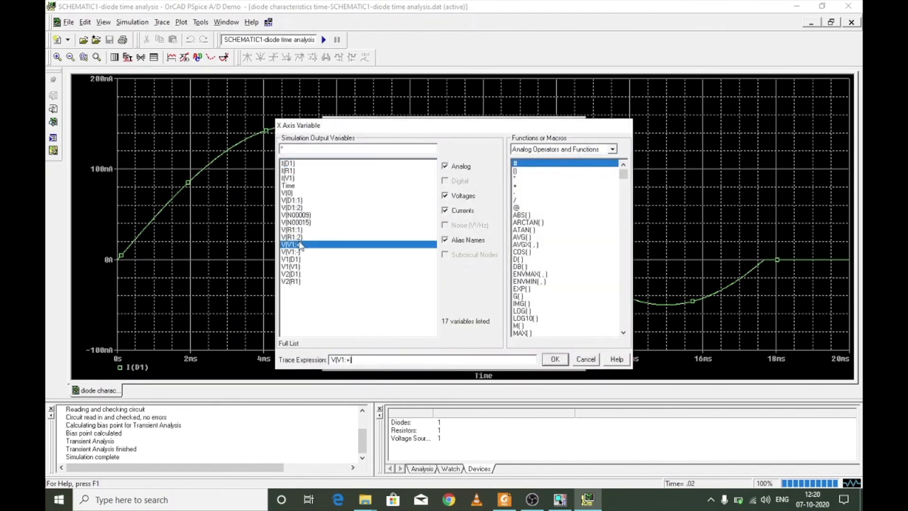
{"action": "left_click", "coordinate": [551, 361]}
{"action": "left_click", "coordinate": [355, 361]}
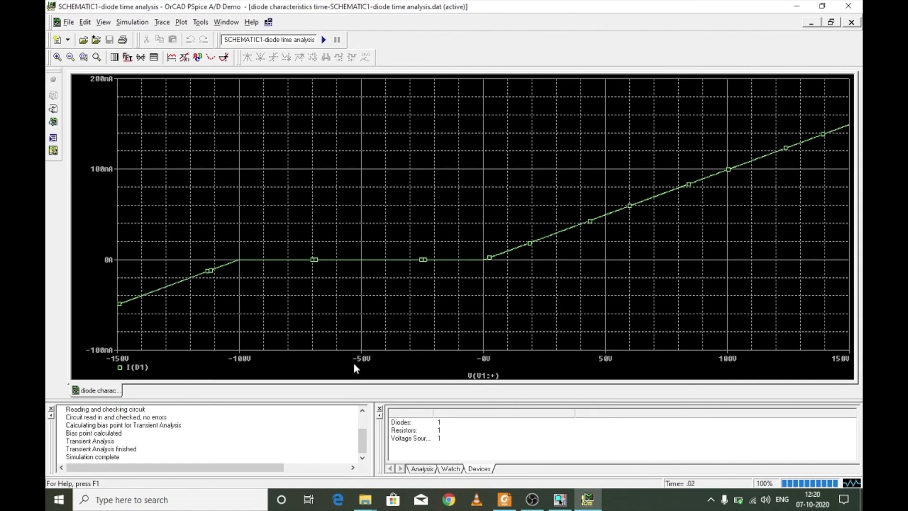